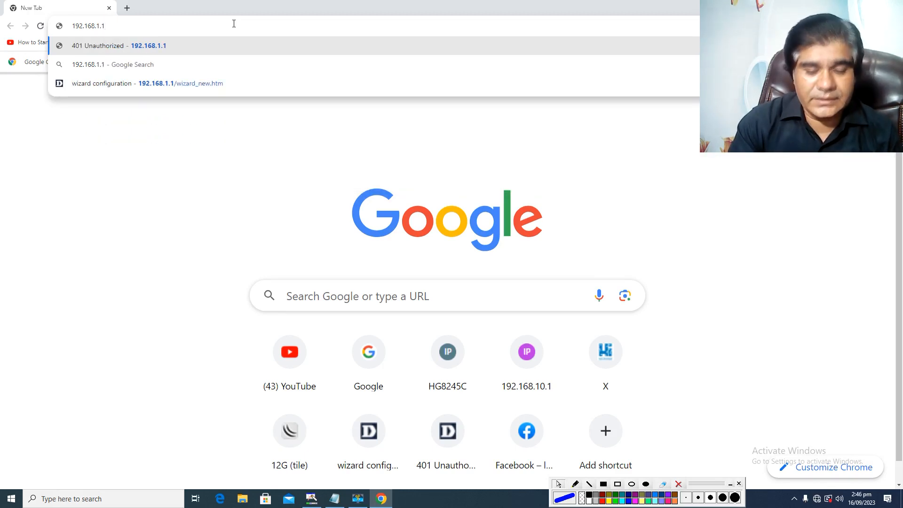
Load the router's login page at 192.168.1.1.
{"action": "key", "text": "Return"}
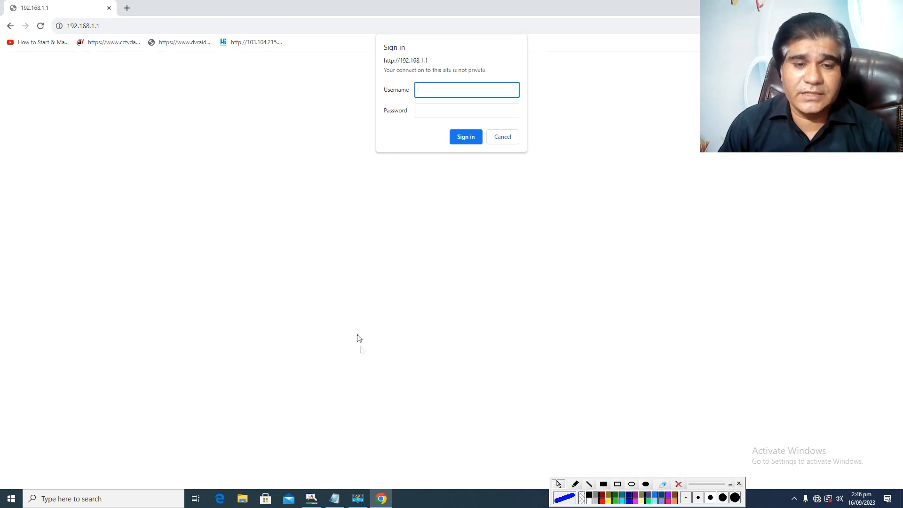
Switch to the blank Notepad document, write 192.168.1.1 on its first line, and reposition the window over the browser page.
{"action": "mouse_move", "coordinate": [335, 502]}
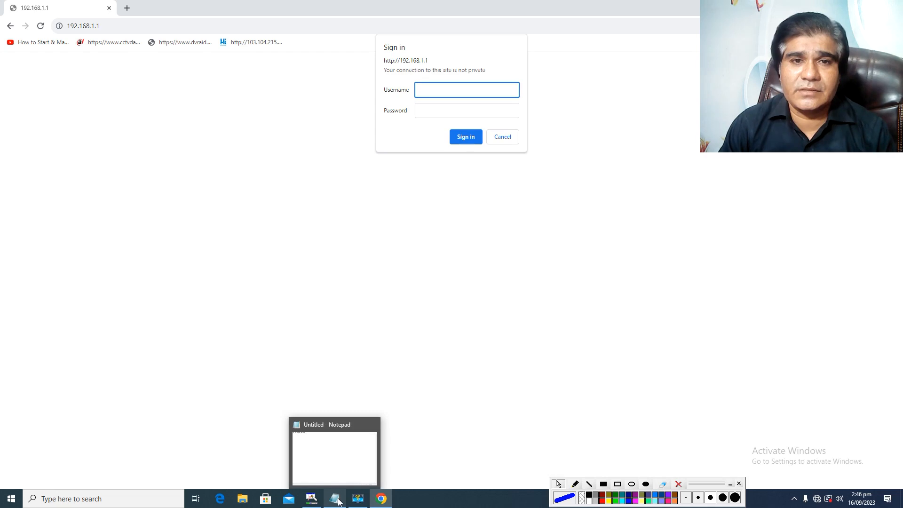
{"action": "left_click", "coordinate": [338, 502]}
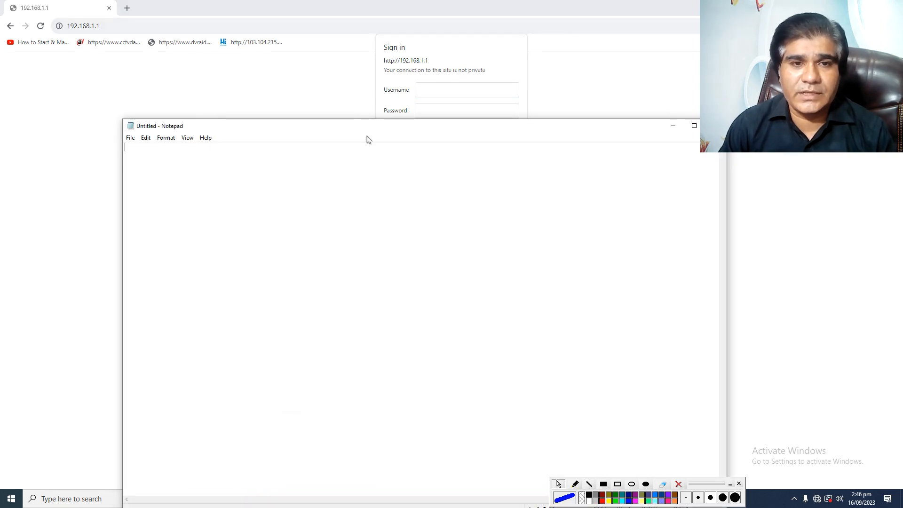
{"action": "double_click", "coordinate": [302, 126]}
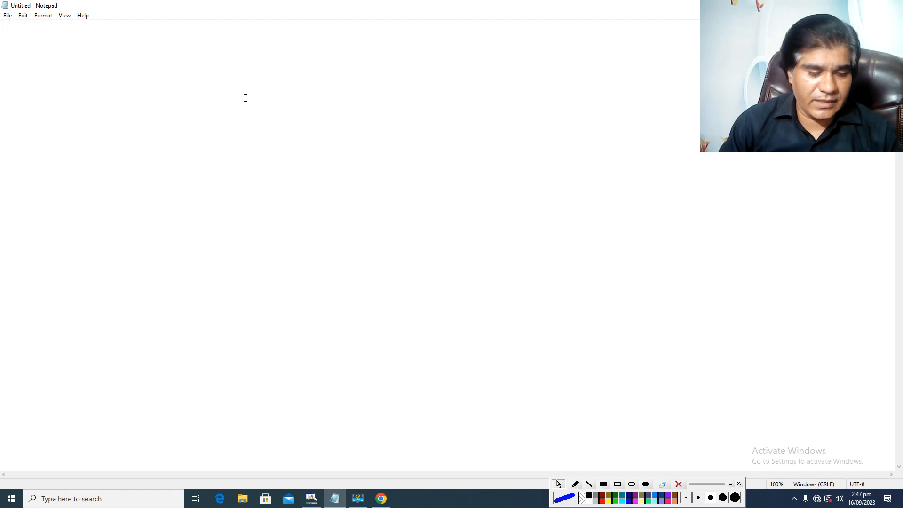
{"action": "type", "text": "192"}
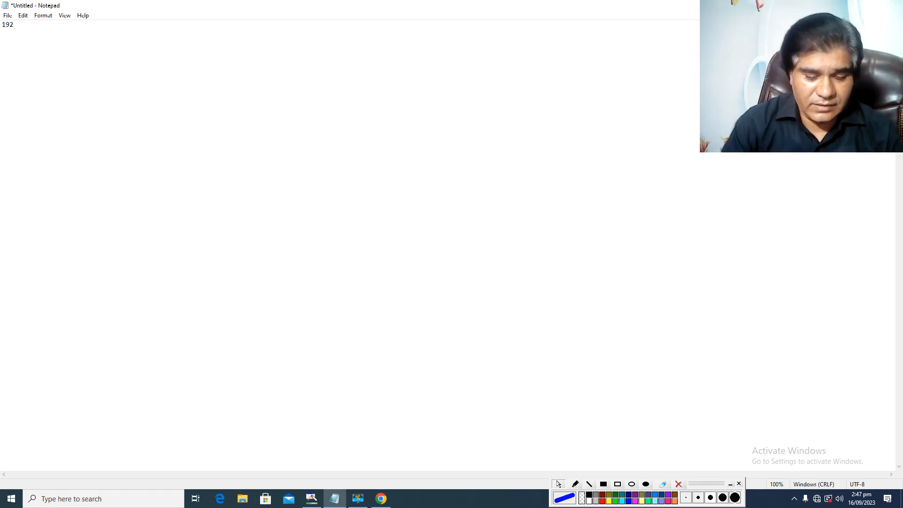
{"action": "type", "text": "."}
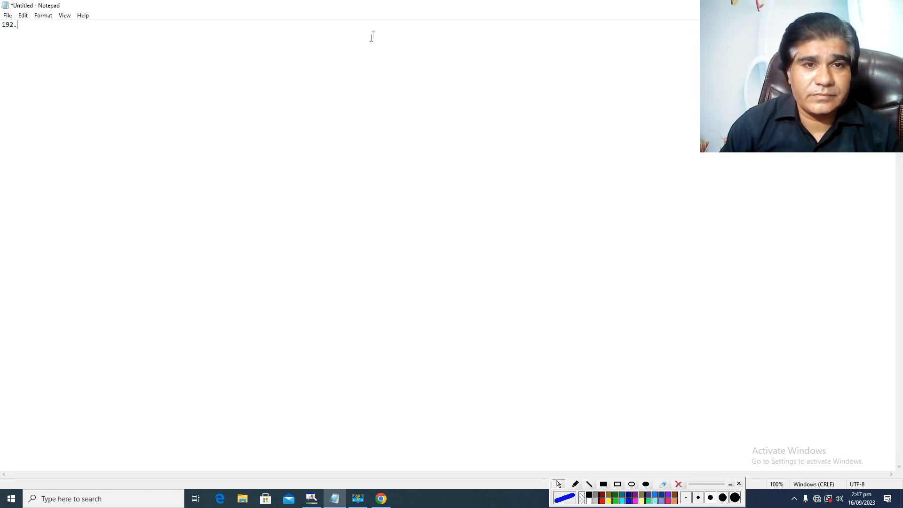
{"action": "double_click", "coordinate": [419, 10]}
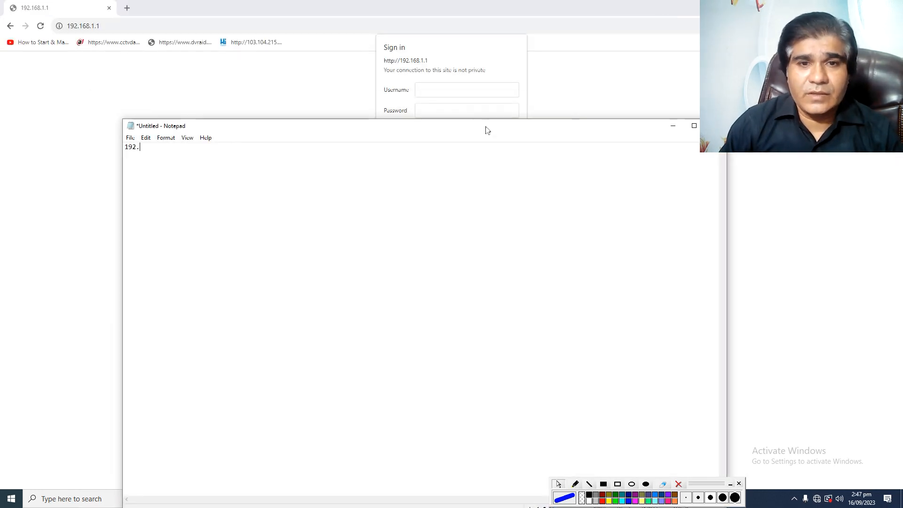
{"action": "left_click_drag", "start_coordinate": [479, 133], "coordinate": [553, 67]}
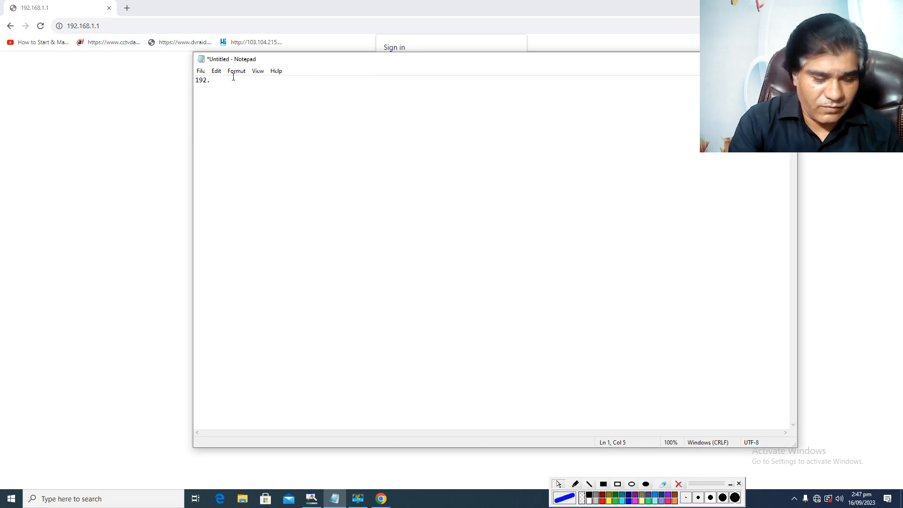
{"action": "type", "text": "16"}
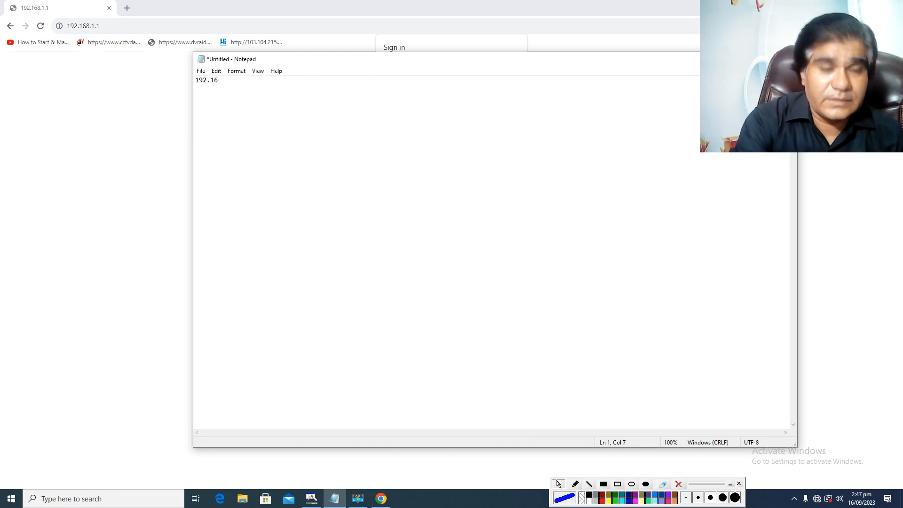
{"action": "type", "text": "8."}
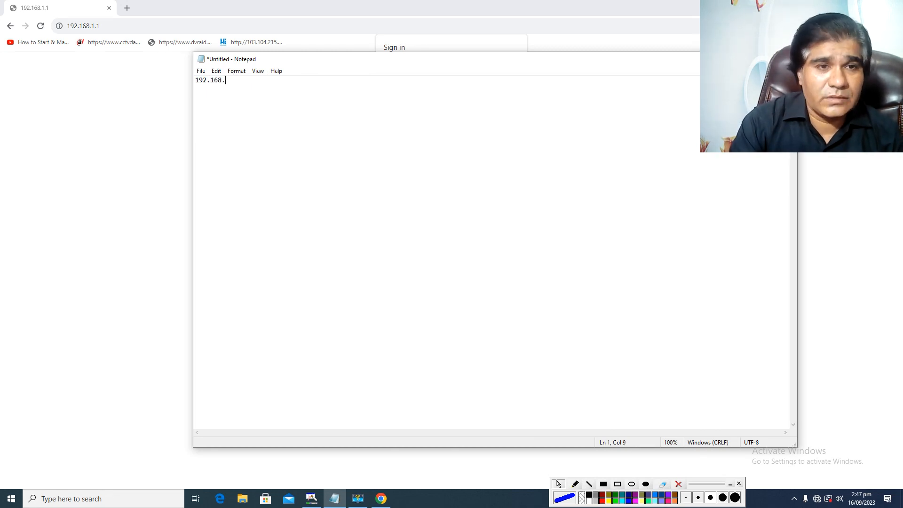
{"action": "type", "text": "1.1"}
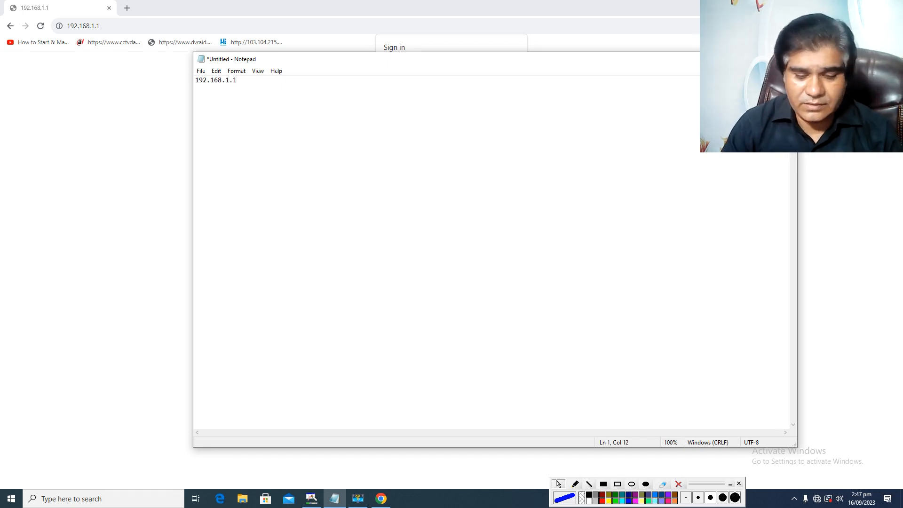
Add the router address 192.168.10.1 to the note, a few blank lines below 192.168.1.1.
{"action": "key", "text": "Return"}
{"action": "key", "text": "Return"}
{"action": "key", "text": "Return"}
{"action": "key", "text": "Return"}
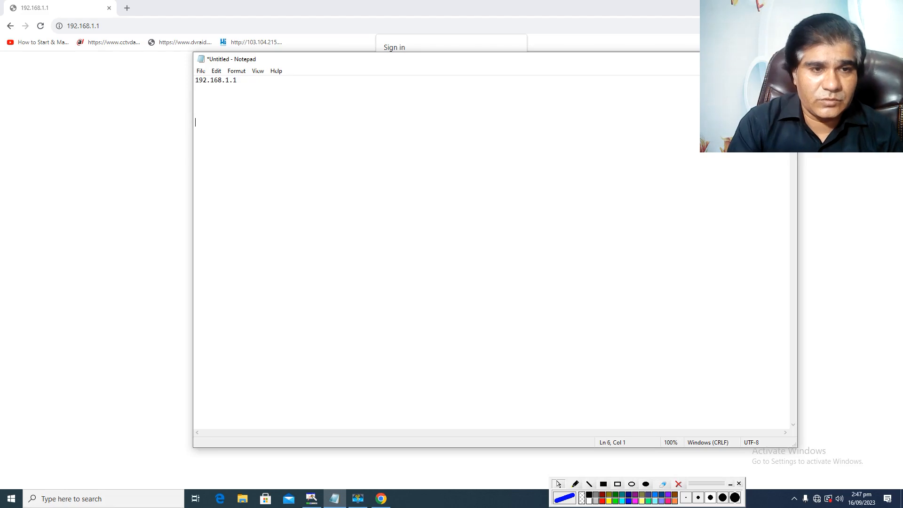
{"action": "type", "text": "19"}
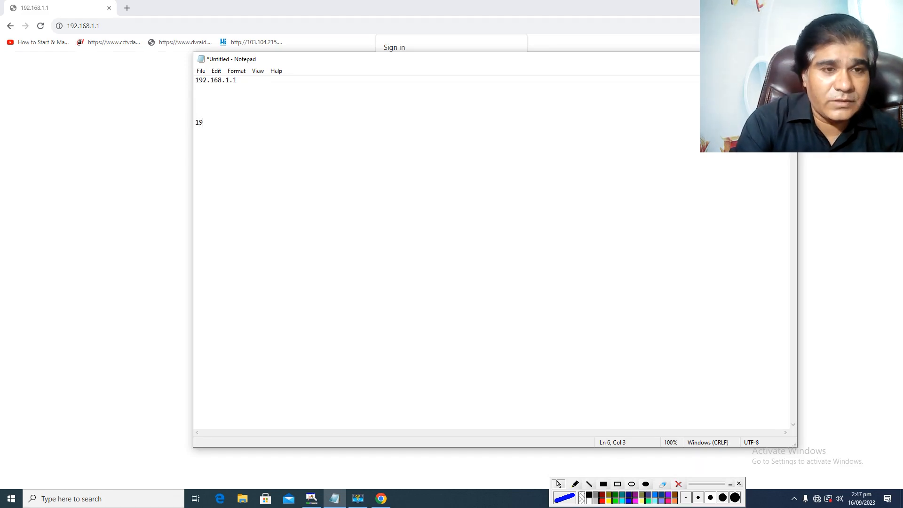
{"action": "type", "text": "2.1"}
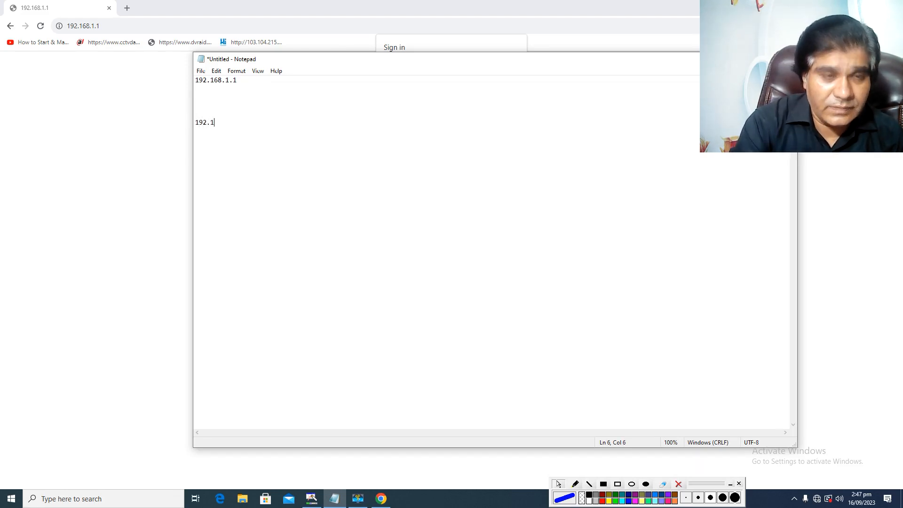
{"action": "type", "text": "68"}
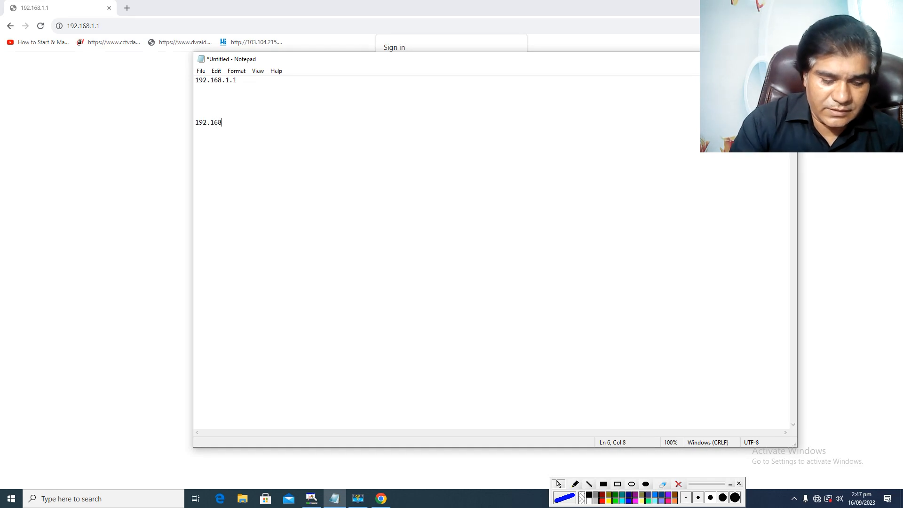
{"action": "type", "text": ".10"}
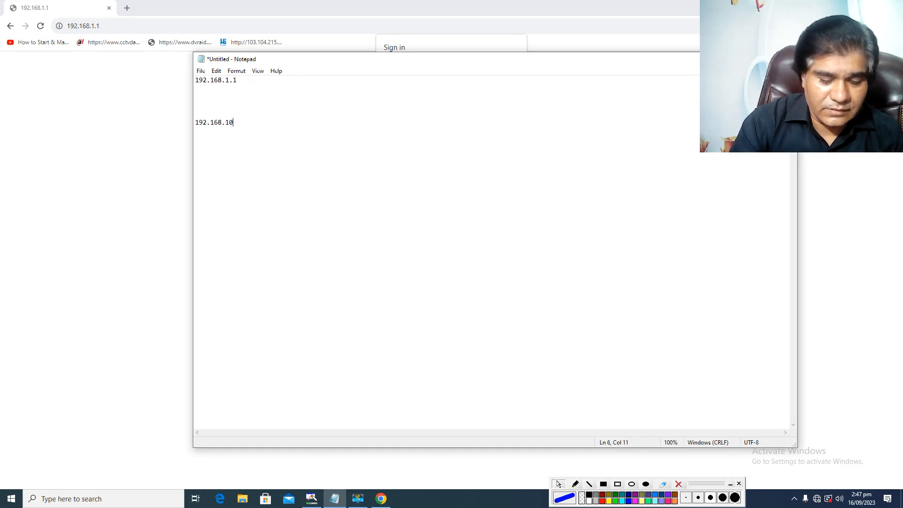
{"action": "type", "text": ".1"}
Add the router address 192.168.0.1 to the note, a few blank lines below 192.168.10.1.
{"action": "key", "text": "Return"}
{"action": "key", "text": "Return"}
{"action": "key", "text": "Return"}
{"action": "key", "text": "Return"}
{"action": "key", "text": "Return"}
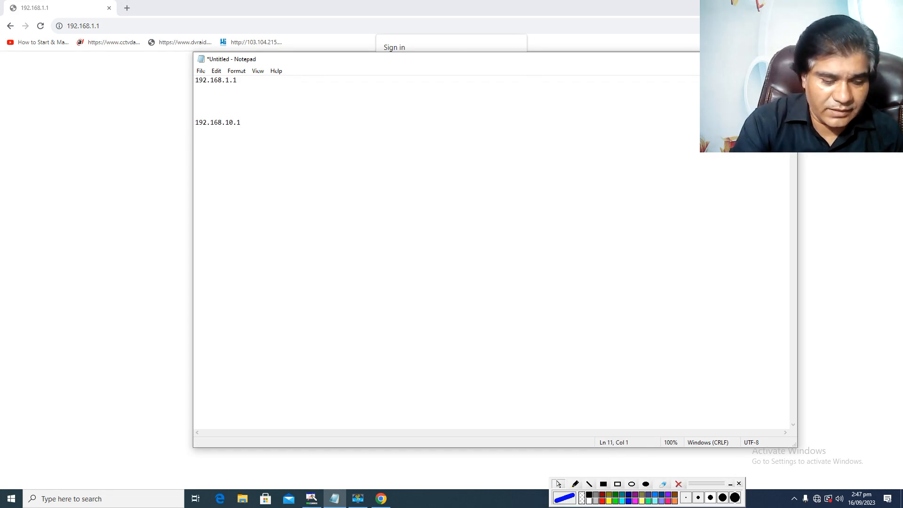
{"action": "type", "text": "19"}
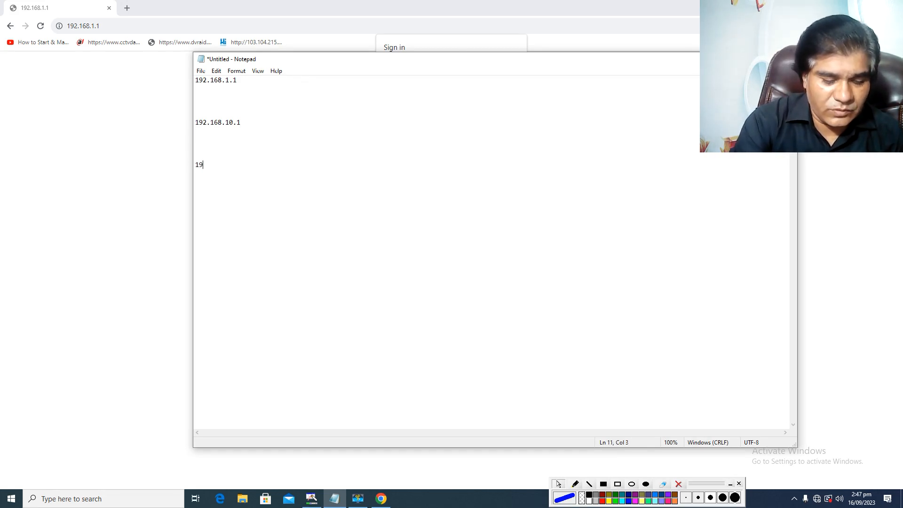
{"action": "type", "text": "2.168"}
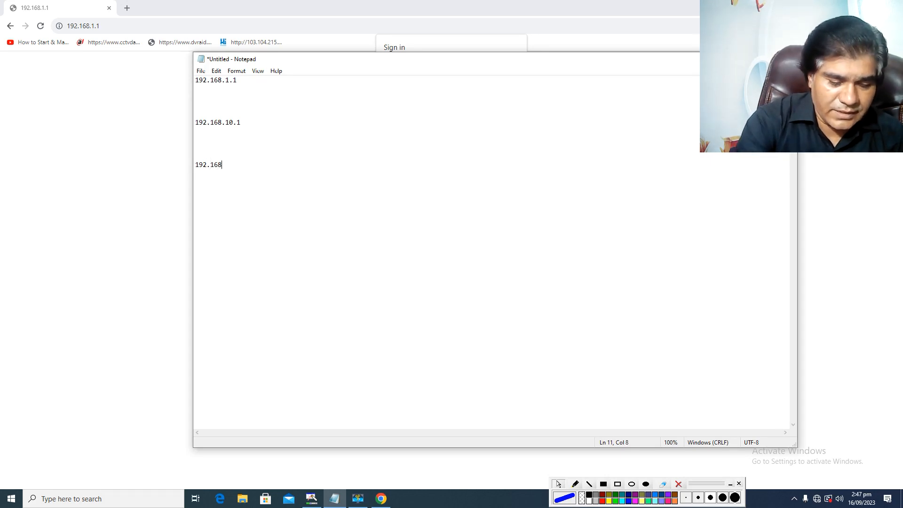
{"action": "type", "text": ".0."}
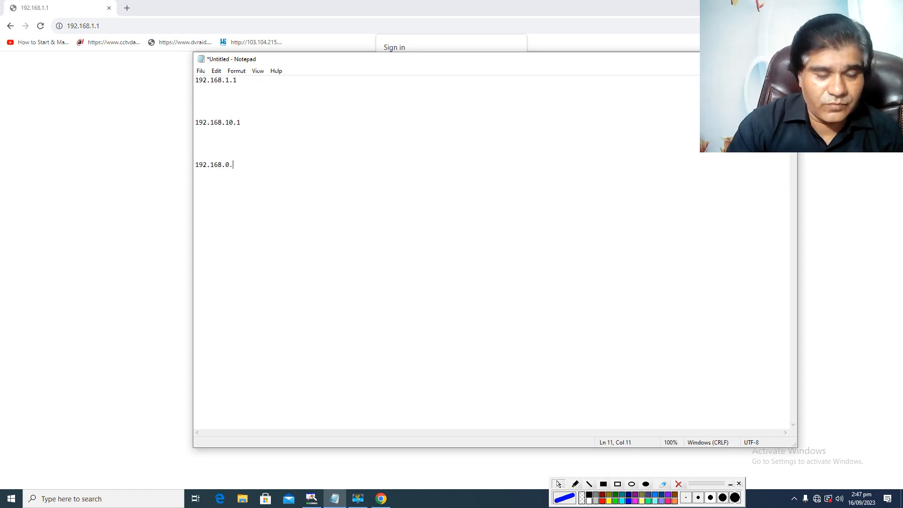
{"action": "type", "text": "1"}
{"action": "key", "text": "Return"}
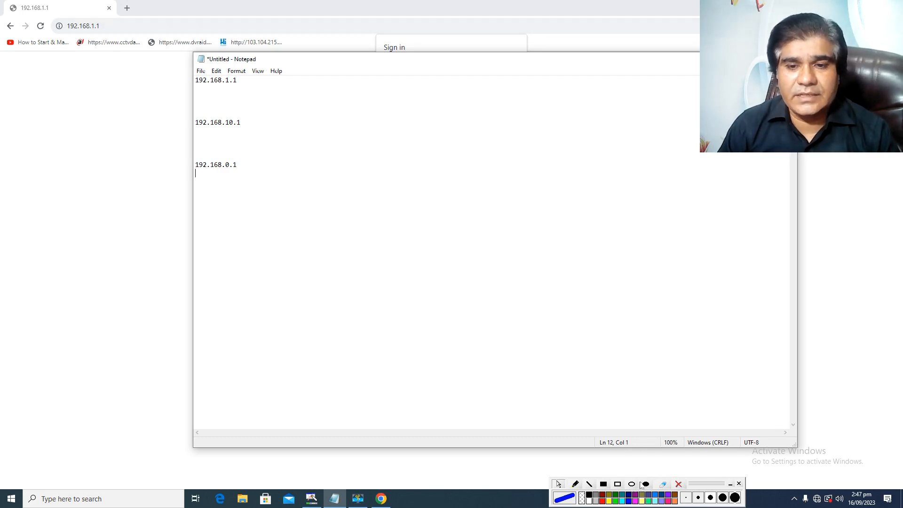
Draw blue rectangle annotations around the three router addresses and mark short bars beside 192.168.1.1 and 192.168.10.1.
{"action": "left_click", "coordinate": [618, 484]}
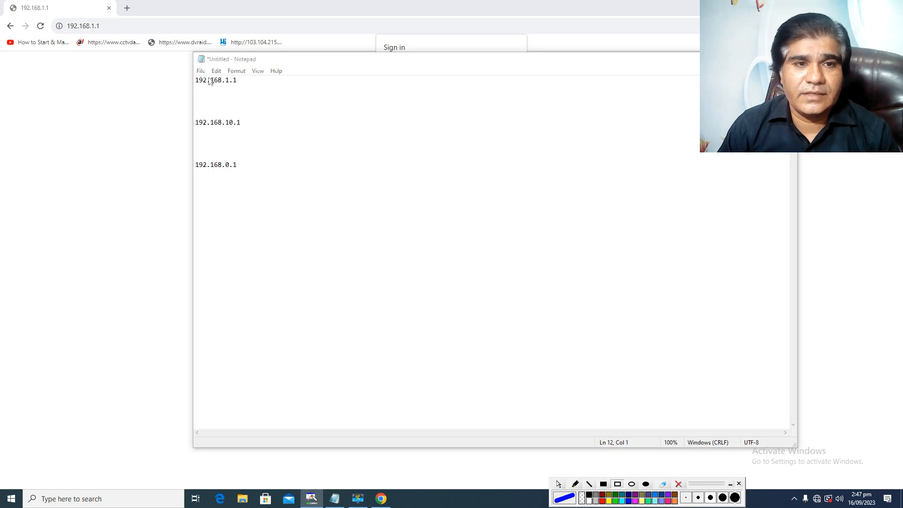
{"action": "left_click_drag", "start_coordinate": [196, 73], "coordinate": [246, 88]}
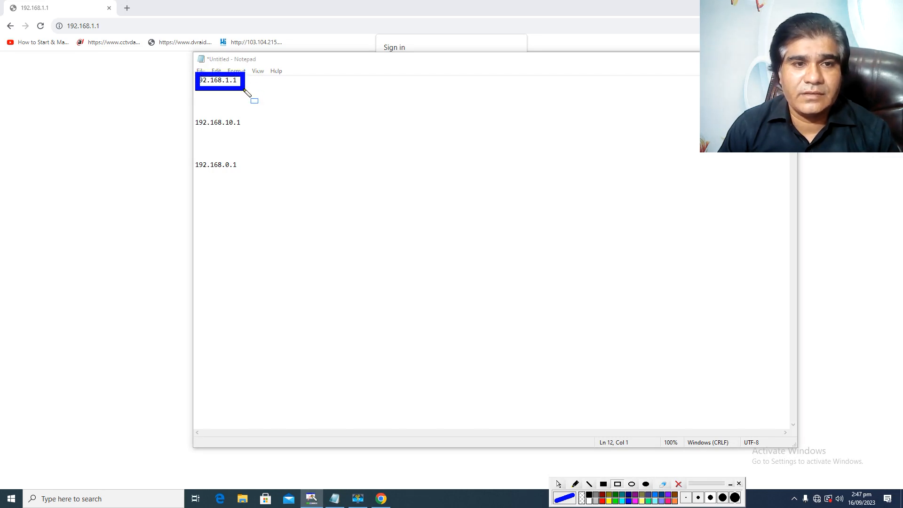
{"action": "left_click_drag", "start_coordinate": [196, 110], "coordinate": [249, 136]}
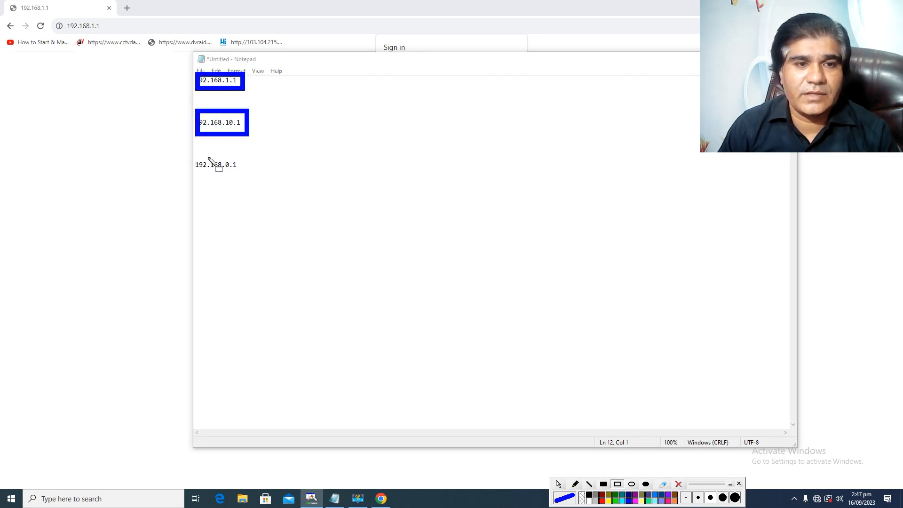
{"action": "left_click_drag", "start_coordinate": [190, 149], "coordinate": [244, 182]}
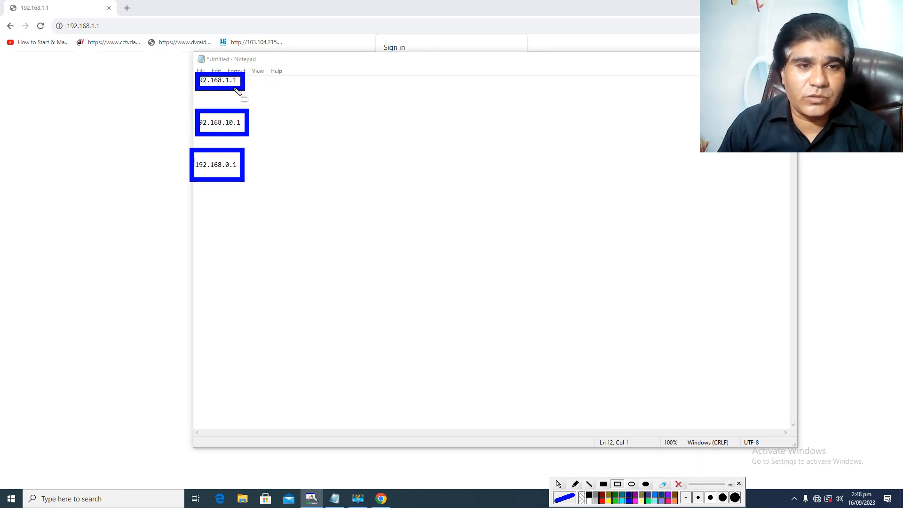
{"action": "left_click_drag", "start_coordinate": [246, 79], "coordinate": [268, 87]}
{"action": "left_click_drag", "start_coordinate": [249, 122], "coordinate": [287, 130]}
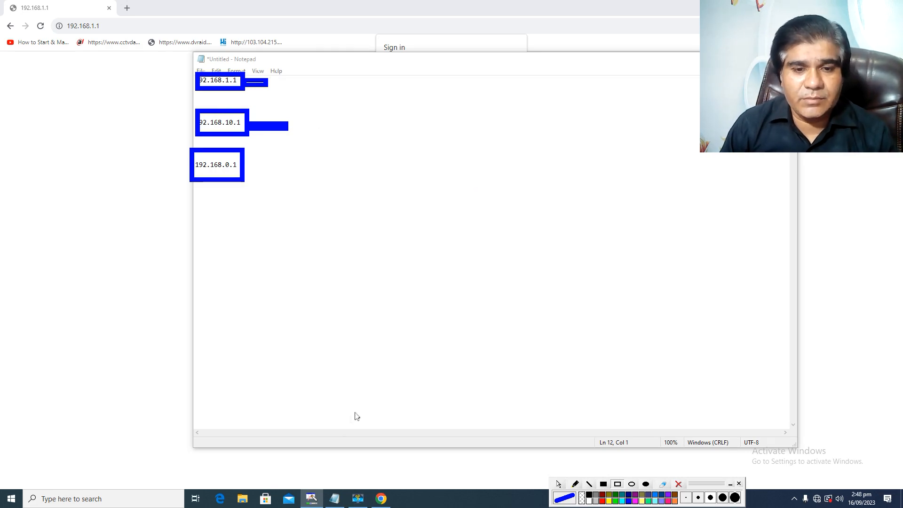
{"action": "left_click", "coordinate": [558, 483]}
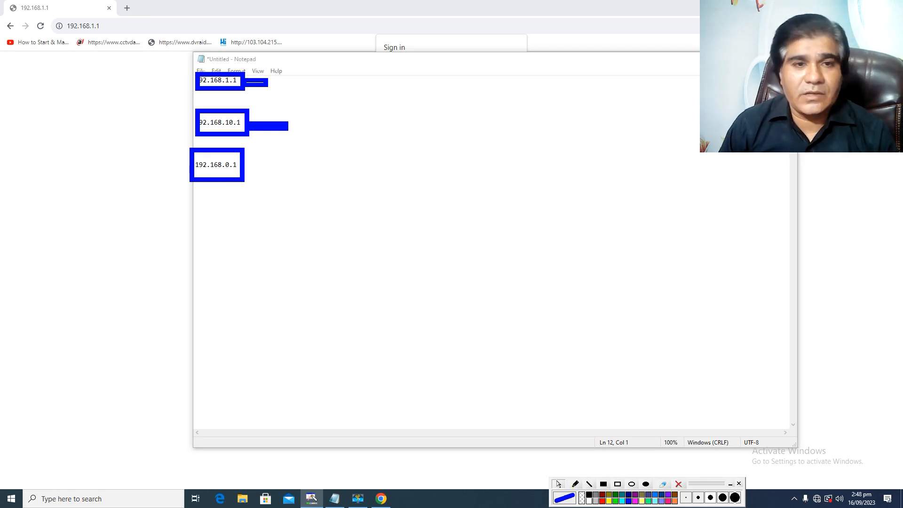
Close the note without saving it and clear all blue annotations from the screen.
{"action": "left_click", "coordinate": [786, 59]}
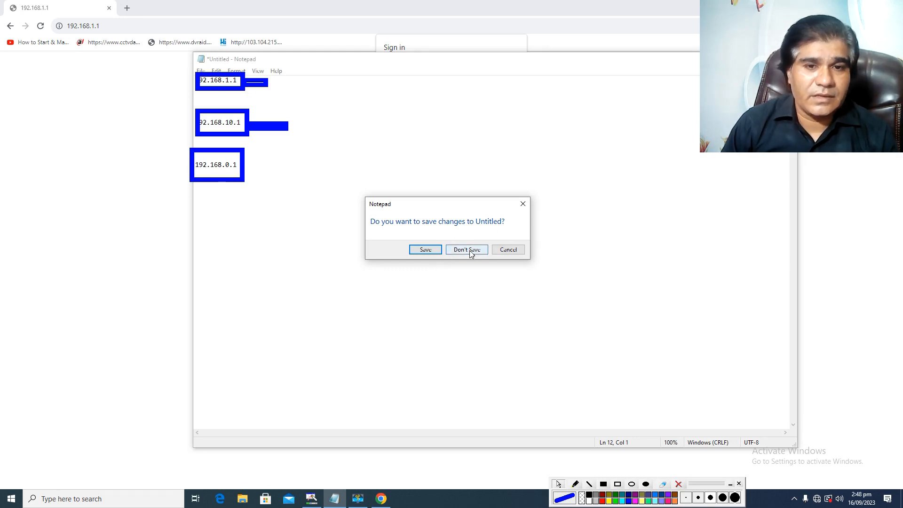
{"action": "left_click", "coordinate": [467, 253]}
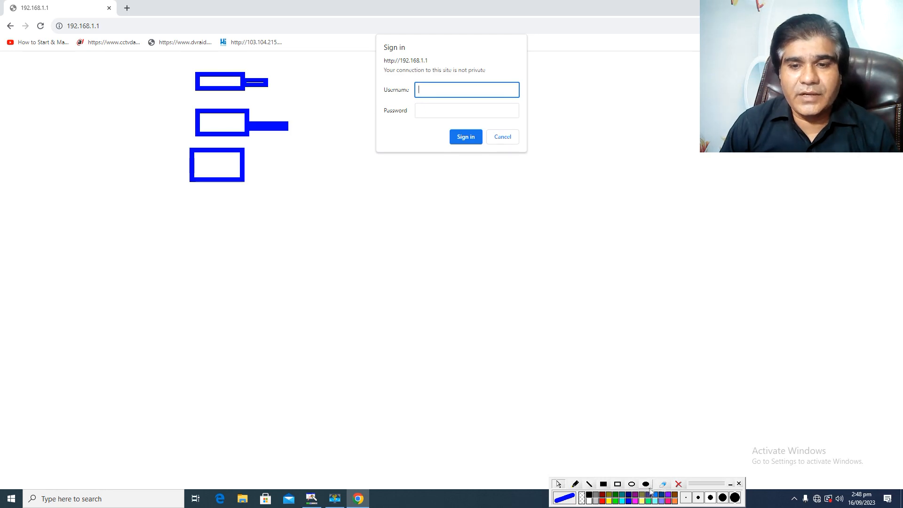
{"action": "left_click", "coordinate": [681, 484]}
{"action": "left_click", "coordinate": [681, 484]}
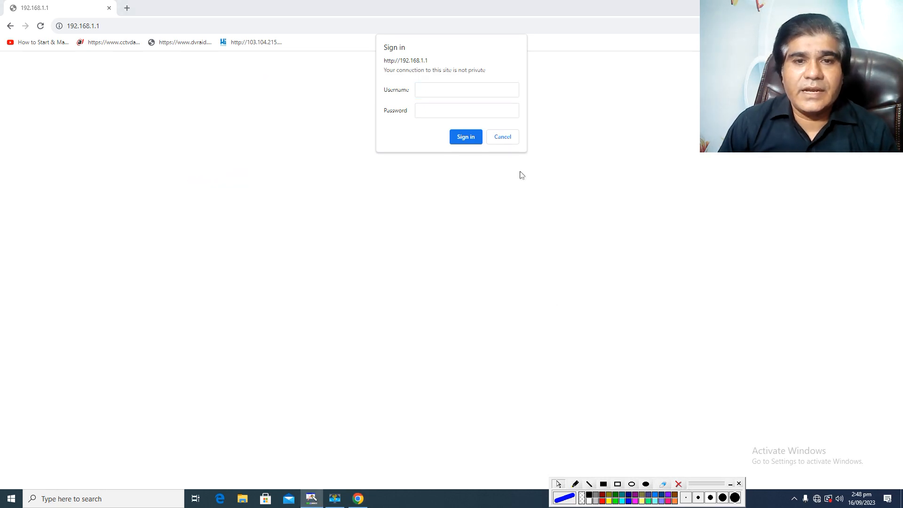
Sign in to the router's administration page with the username admin and the account password.
{"action": "left_click", "coordinate": [459, 90]}
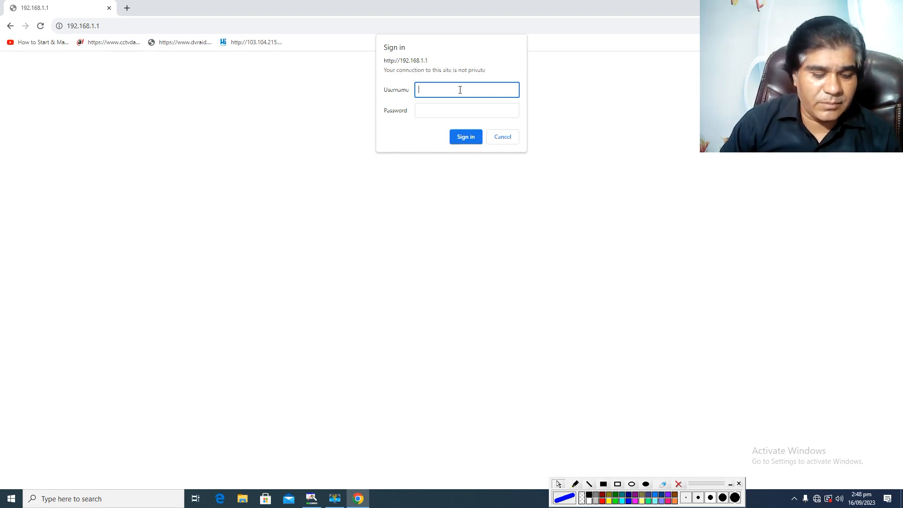
{"action": "type", "text": "ad"}
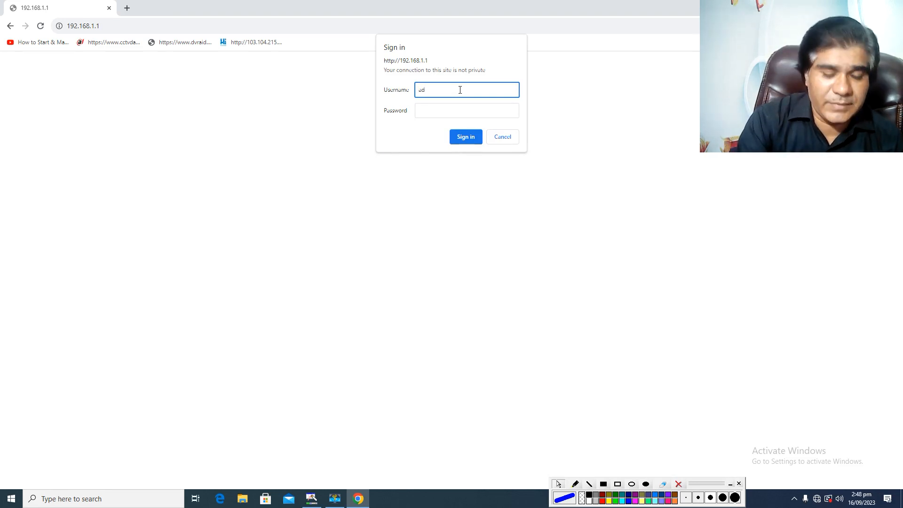
{"action": "type", "text": "min"}
{"action": "left_click", "coordinate": [471, 114]}
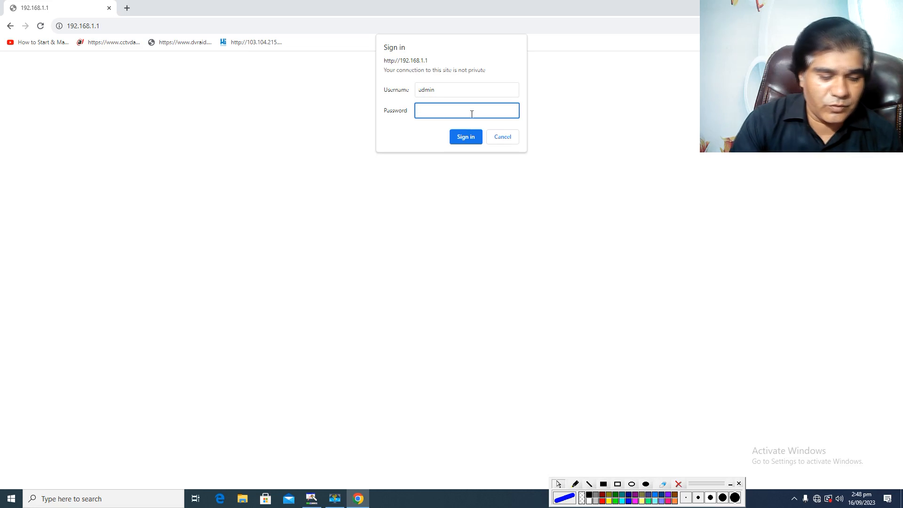
{"action": "type", "text": "a"}
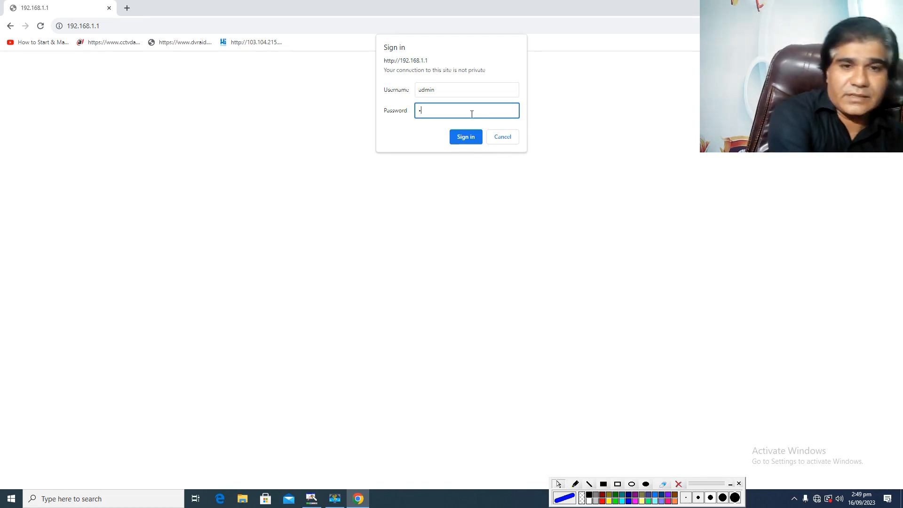
{"action": "key", "text": "BackSpace"}
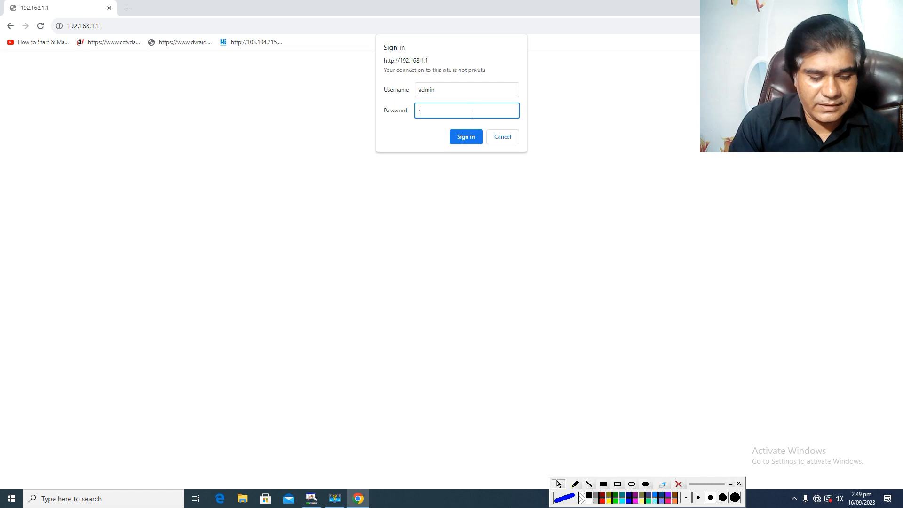
{"action": "type", "text": "admi"}
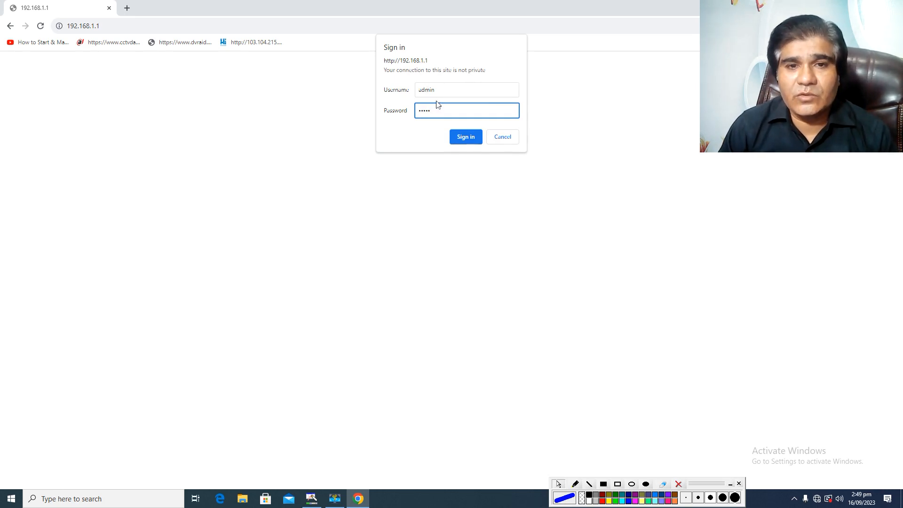
{"action": "left_click", "coordinate": [466, 136]}
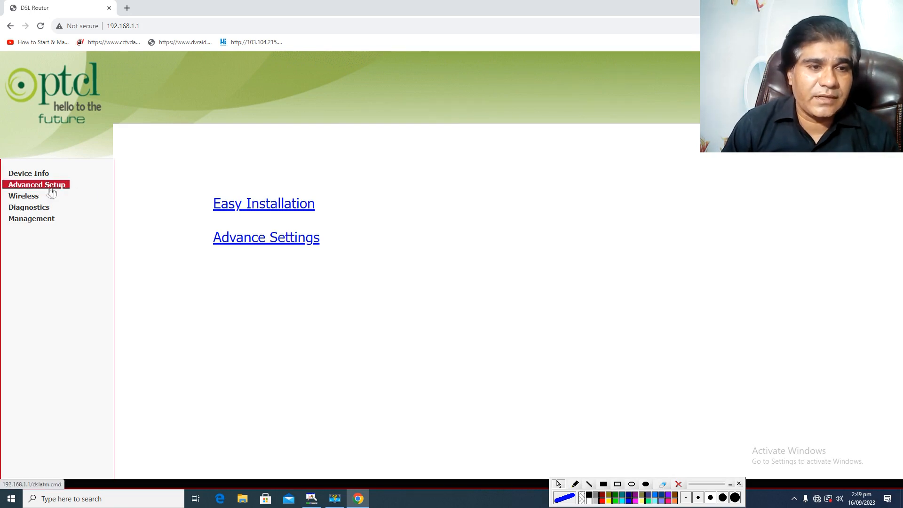
Outline Advanced Setup with a blue rectangle annotation and open that section of the router settings.
{"action": "left_click", "coordinate": [618, 483]}
{"action": "left_click_drag", "start_coordinate": [5, 175], "coordinate": [78, 194]}
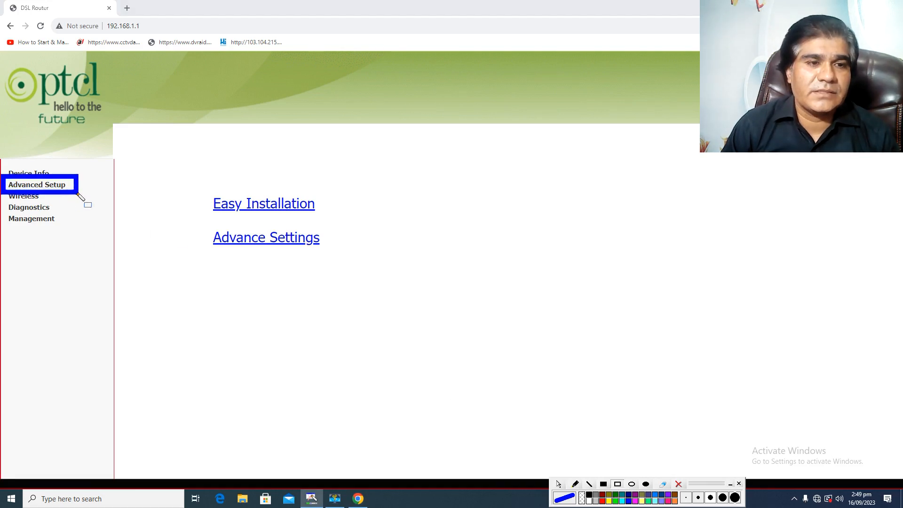
{"action": "left_click", "coordinate": [558, 484]}
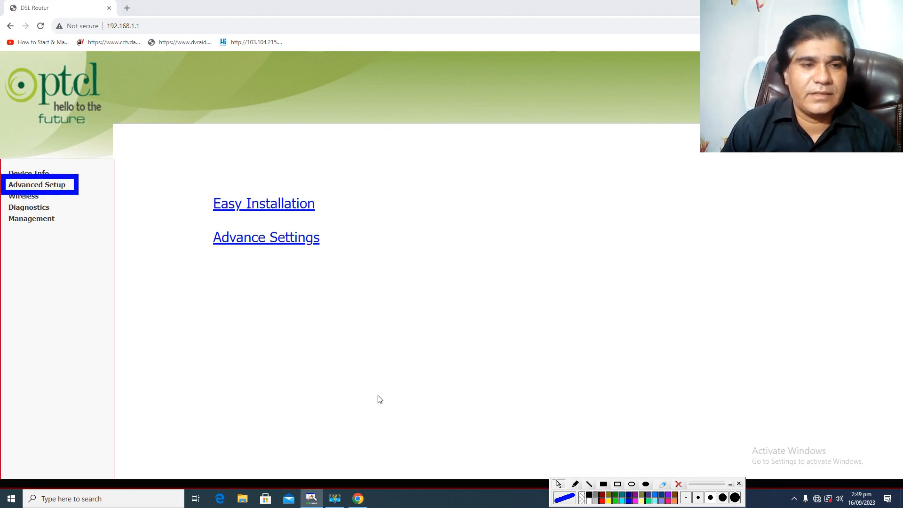
{"action": "left_click", "coordinate": [38, 185]}
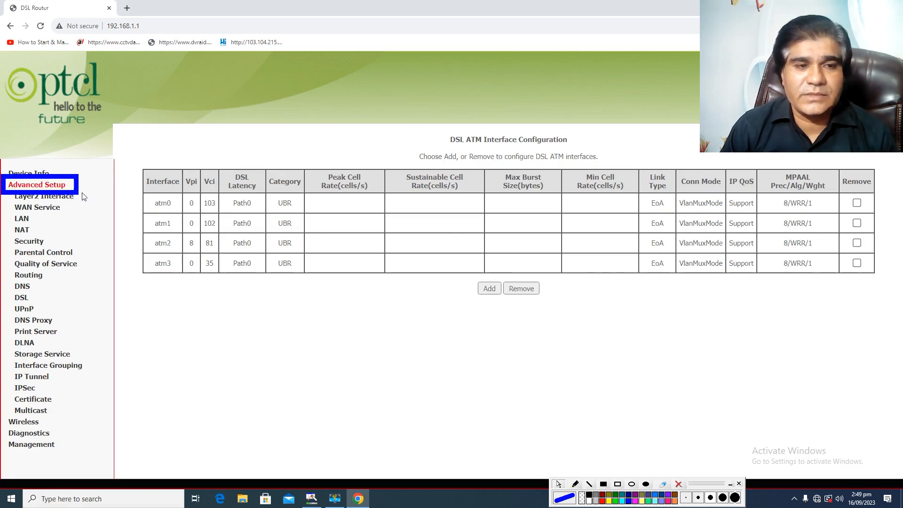
Remove all four existing WAN services, atm1.1, atm3.1, ppp0.1 and ppp1.1, and clear the blue annotation.
{"action": "left_click", "coordinate": [47, 209]}
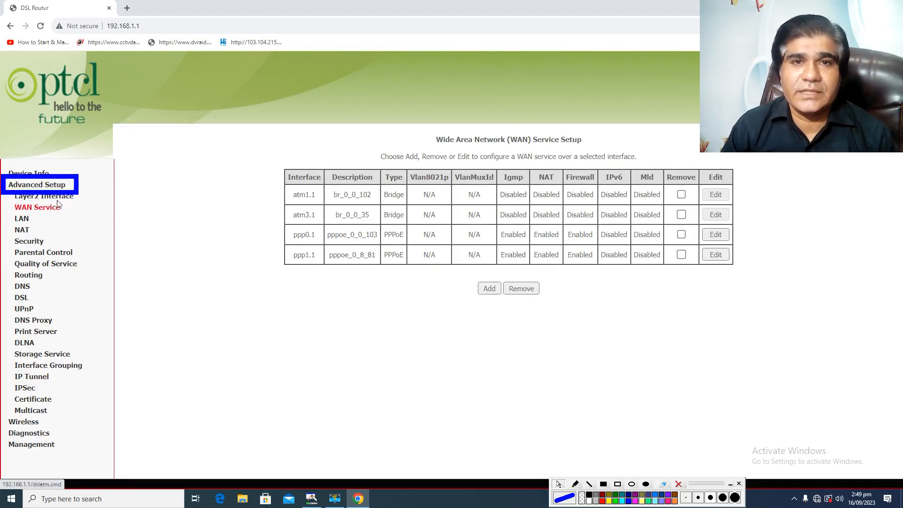
{"action": "left_click", "coordinate": [681, 195]}
{"action": "left_click", "coordinate": [681, 215]}
{"action": "left_click", "coordinate": [681, 234]}
{"action": "left_click", "coordinate": [682, 255]}
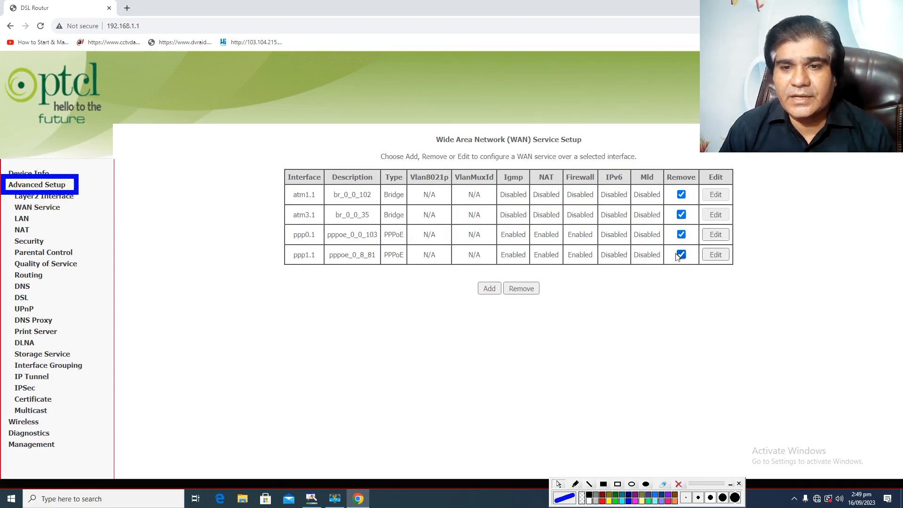
{"action": "left_click", "coordinate": [521, 288]}
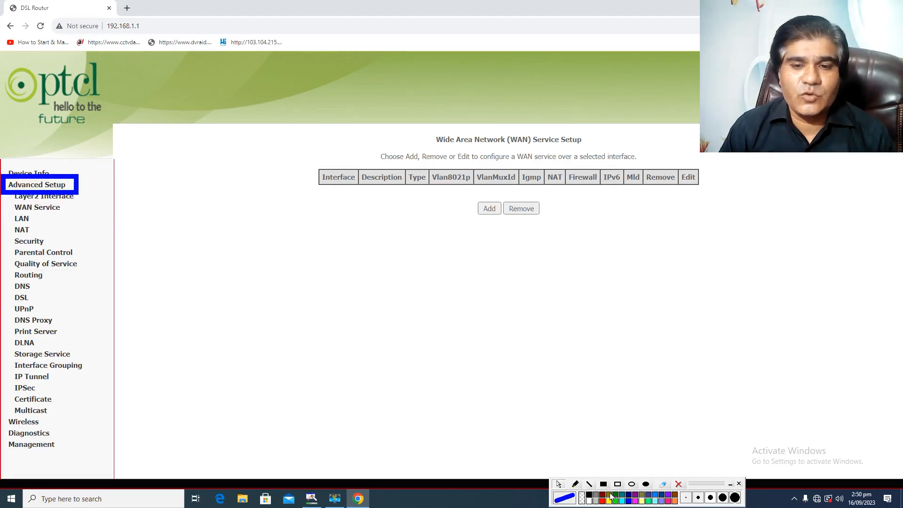
{"action": "left_click", "coordinate": [677, 484]}
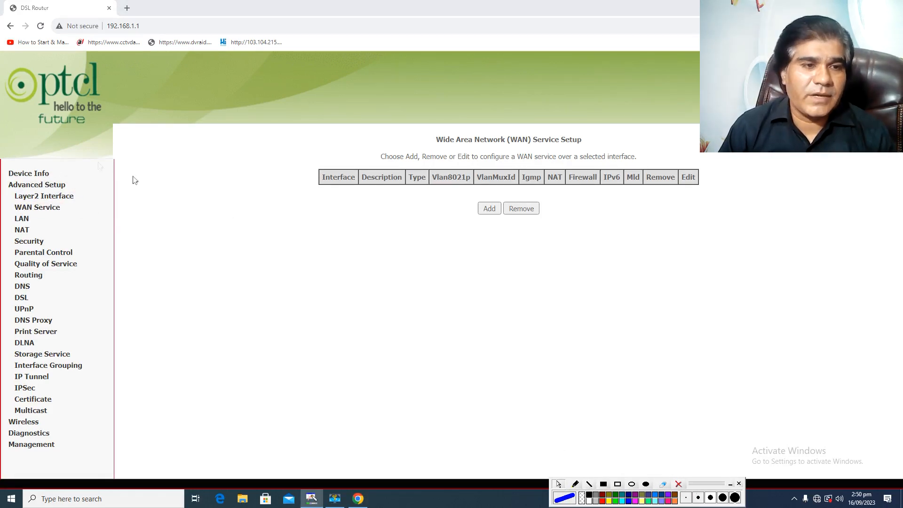
Open the Layer2 Interface settings and outline that entry with a blue rectangle annotation.
{"action": "left_click", "coordinate": [59, 197]}
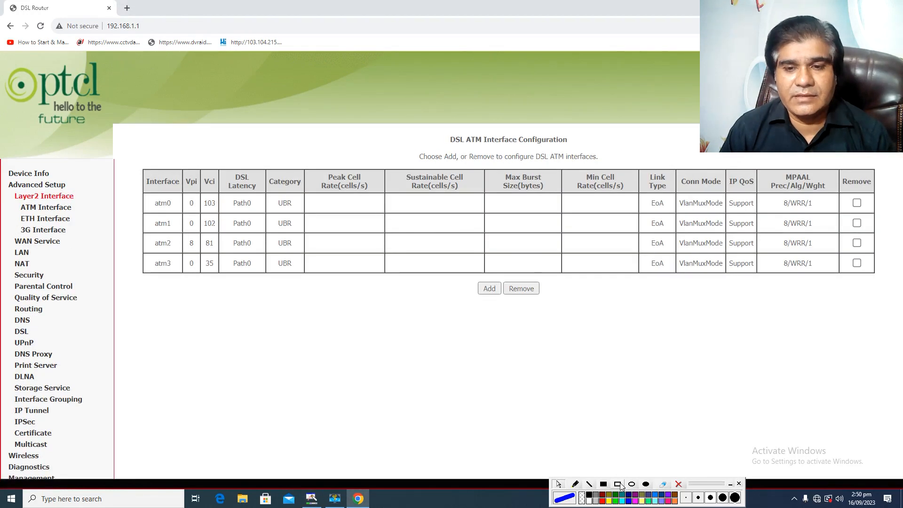
{"action": "mouse_move", "coordinate": [9, 190]}
{"action": "left_mouse_down"}
{"action": "mouse_move", "coordinate": [44, 204]}
{"action": "mouse_move", "coordinate": [91, 200]}
{"action": "left_mouse_up"}
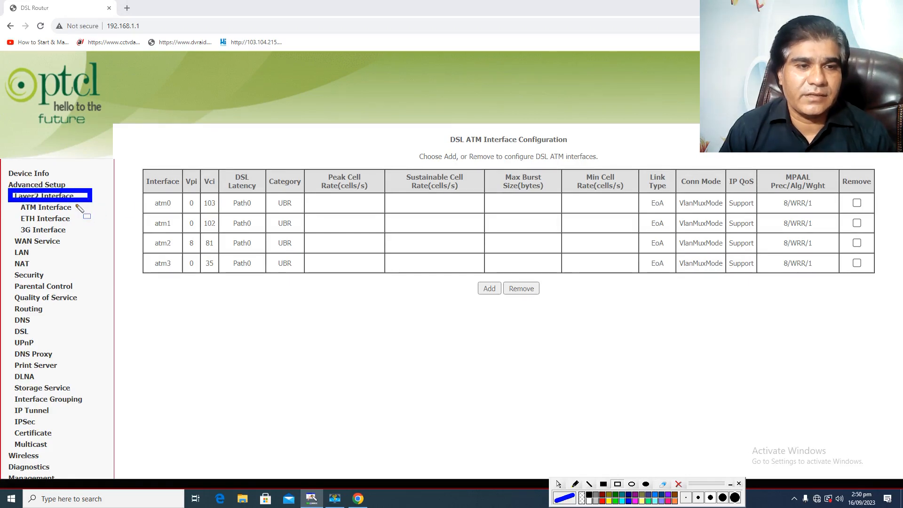
{"action": "left_click", "coordinate": [558, 484]}
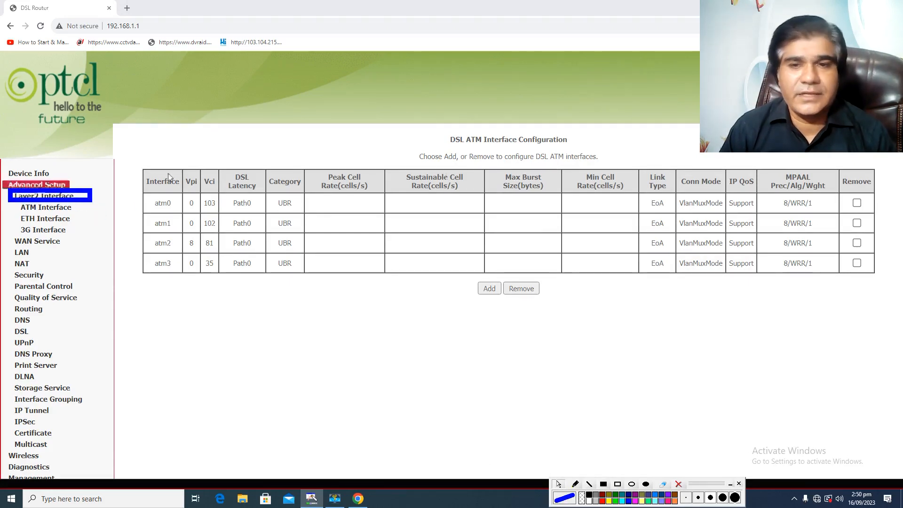
Remove all four DSL ATM interfaces, atm0 through atm3, and clear the blue annotation.
{"action": "left_click", "coordinate": [856, 203]}
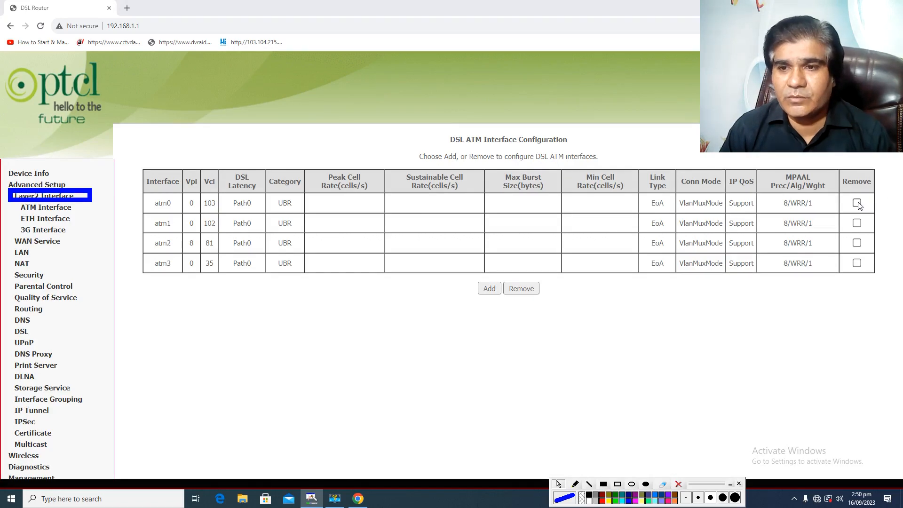
{"action": "left_click", "coordinate": [856, 223]}
{"action": "left_click", "coordinate": [856, 243]}
{"action": "left_click", "coordinate": [856, 263]}
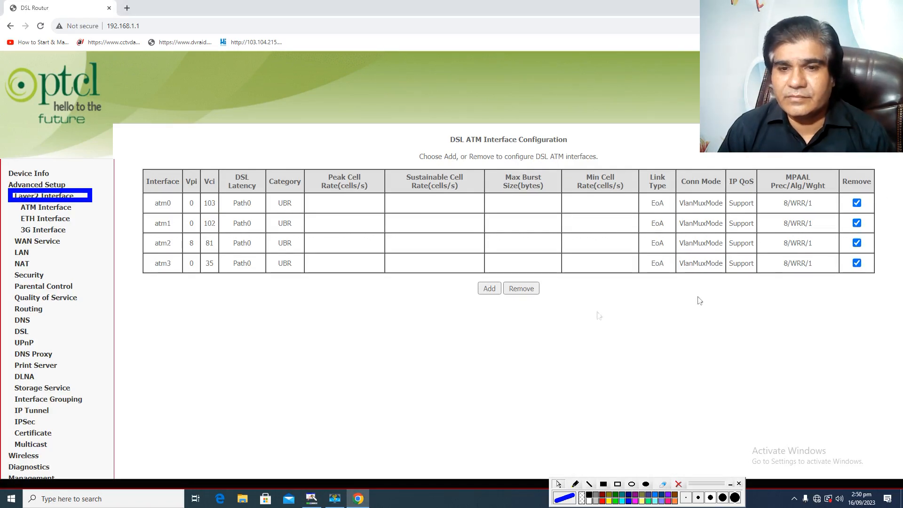
{"action": "left_click", "coordinate": [521, 289]}
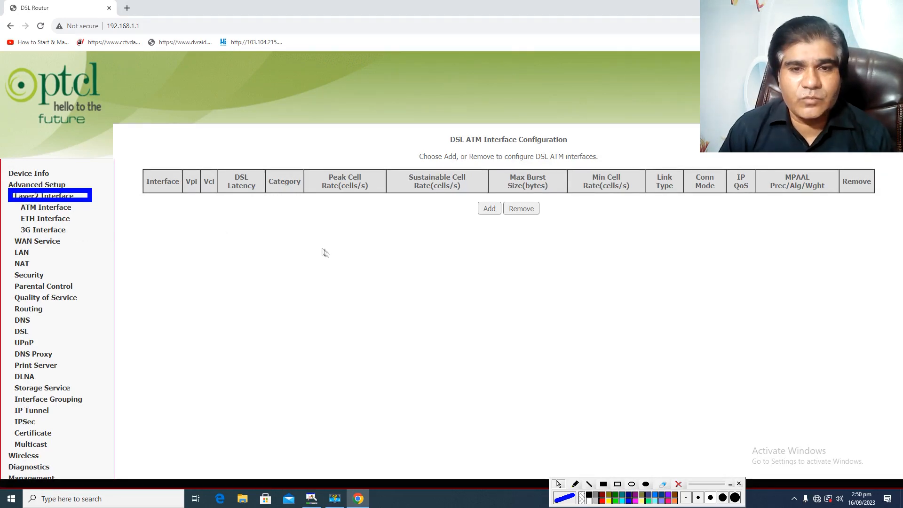
{"action": "left_click", "coordinate": [678, 484]}
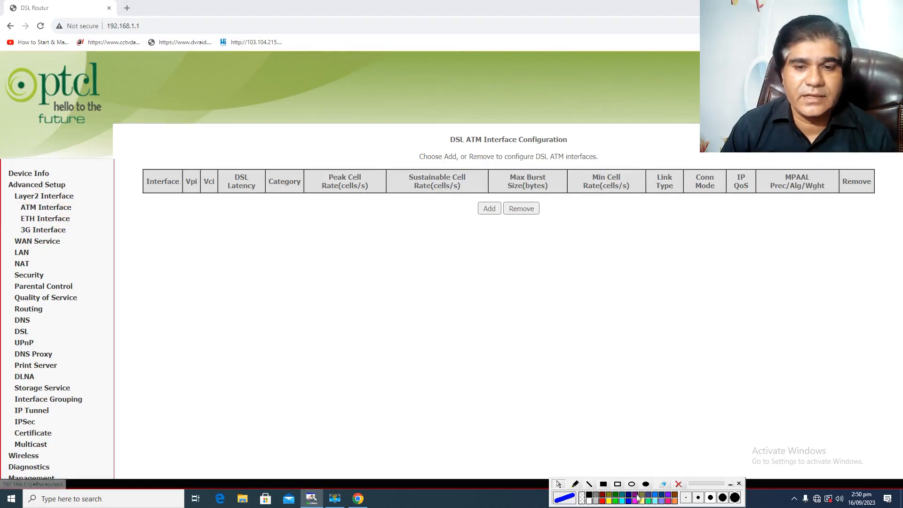
Outline ETH Interface with a blue rectangle annotation and open its configuration page.
{"action": "left_click", "coordinate": [618, 483]}
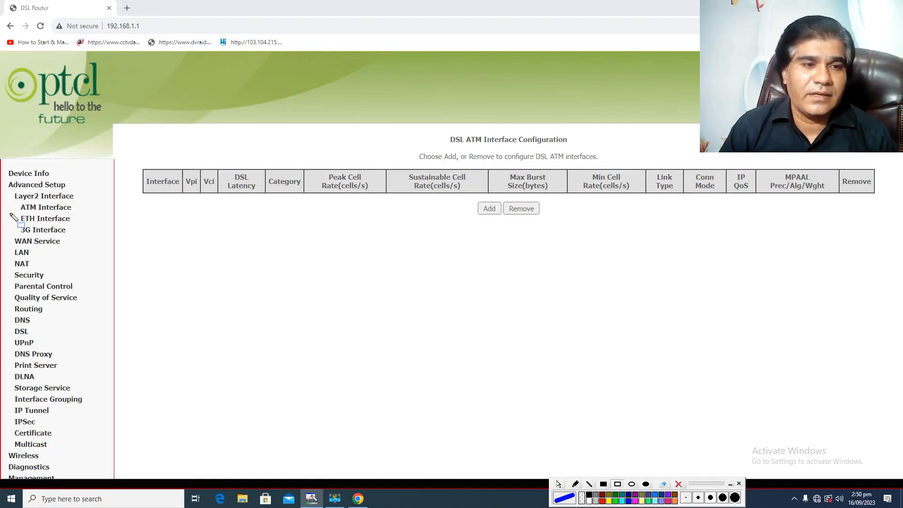
{"action": "mouse_move", "coordinate": [9, 208]}
{"action": "left_mouse_down"}
{"action": "mouse_move", "coordinate": [72, 235]}
{"action": "mouse_move", "coordinate": [85, 229]}
{"action": "left_mouse_up"}
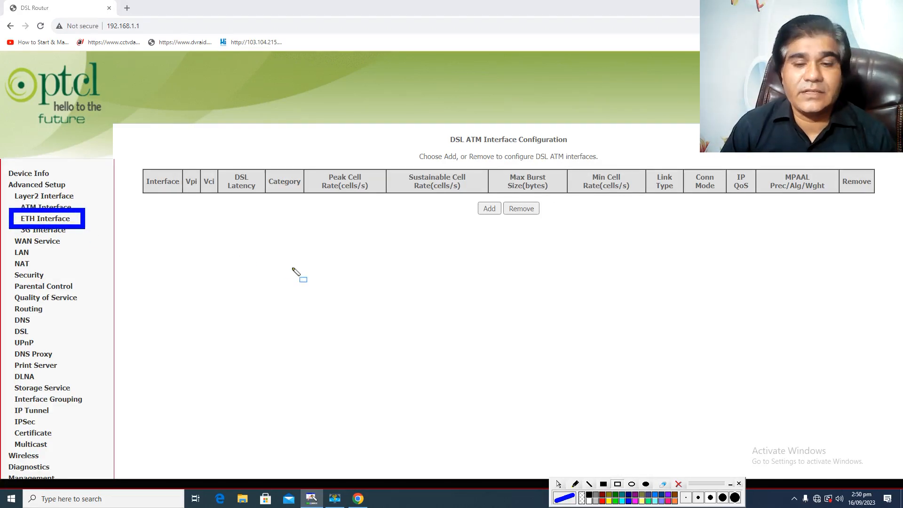
{"action": "left_click", "coordinate": [558, 484]}
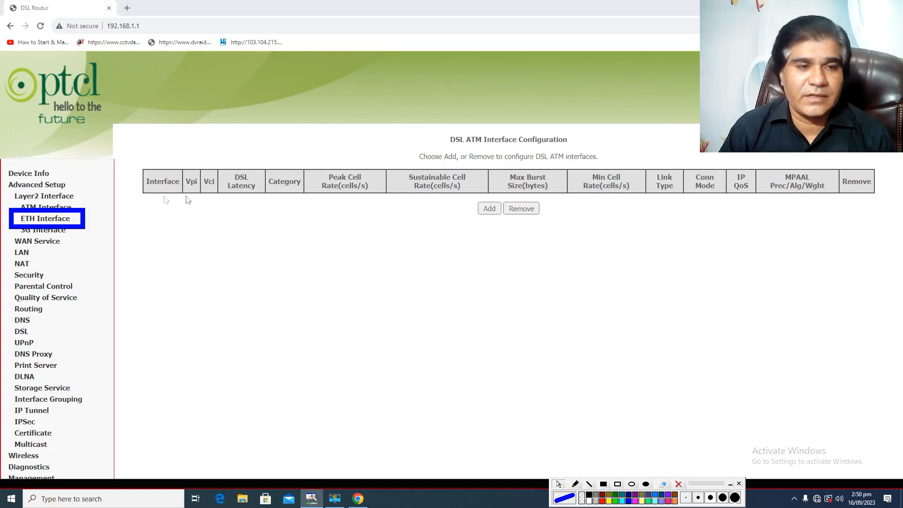
{"action": "left_click", "coordinate": [53, 221]}
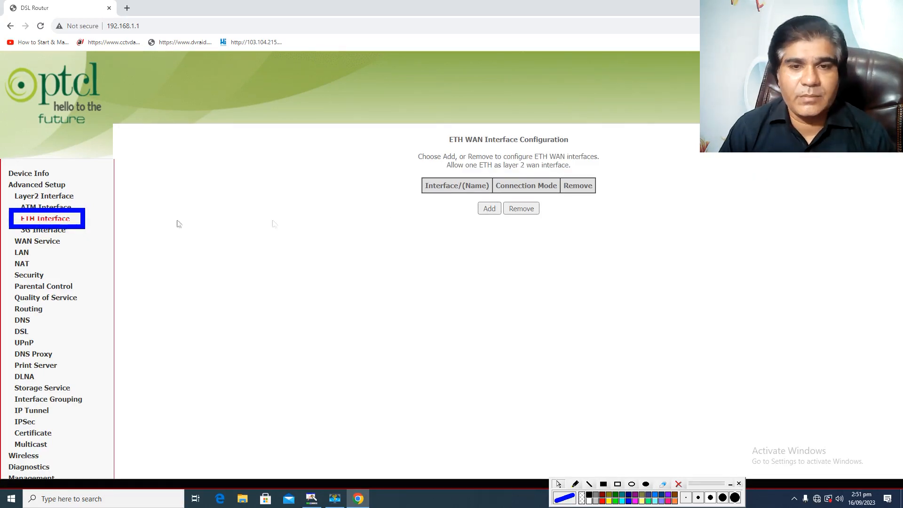
Add port eth0/ETH4 as the ETH WAN interface, save it, and clear the blue annotation.
{"action": "left_click", "coordinate": [492, 210]}
{"action": "left_click", "coordinate": [535, 198]}
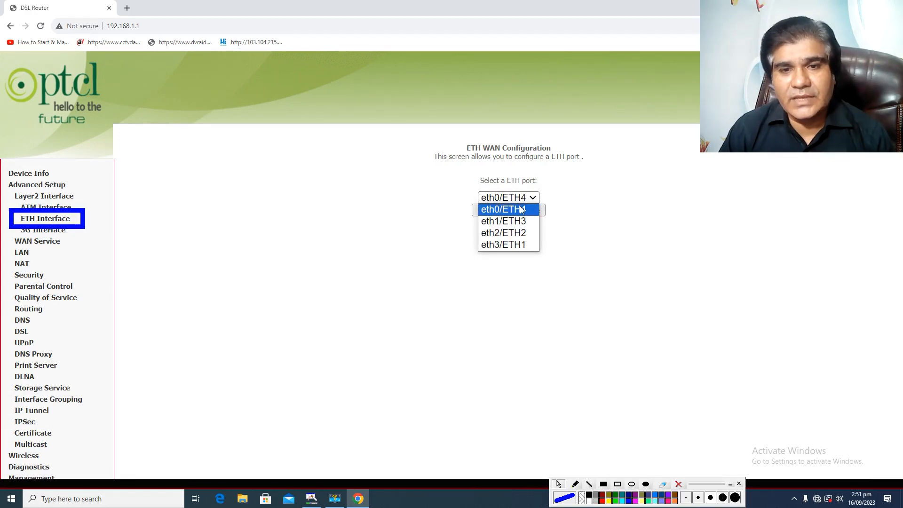
{"action": "left_click", "coordinate": [521, 210]}
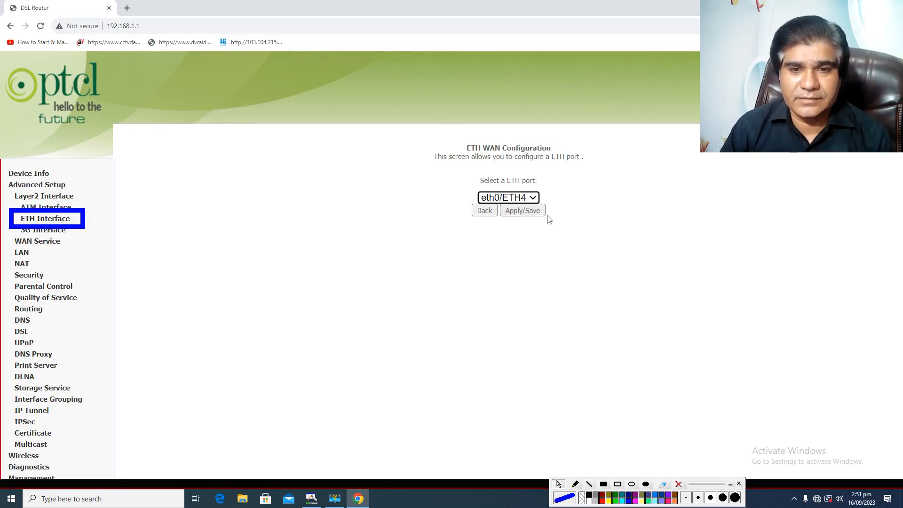
{"action": "left_click", "coordinate": [530, 210]}
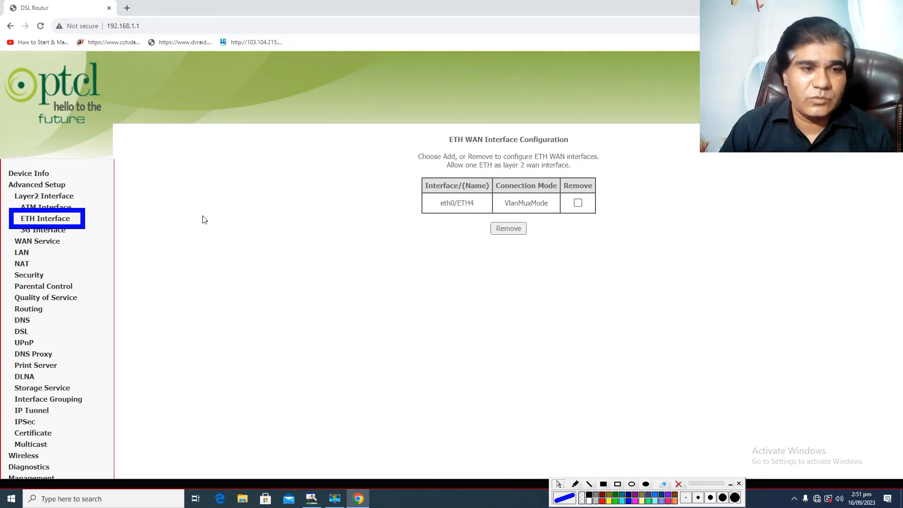
{"action": "left_click", "coordinate": [678, 483]}
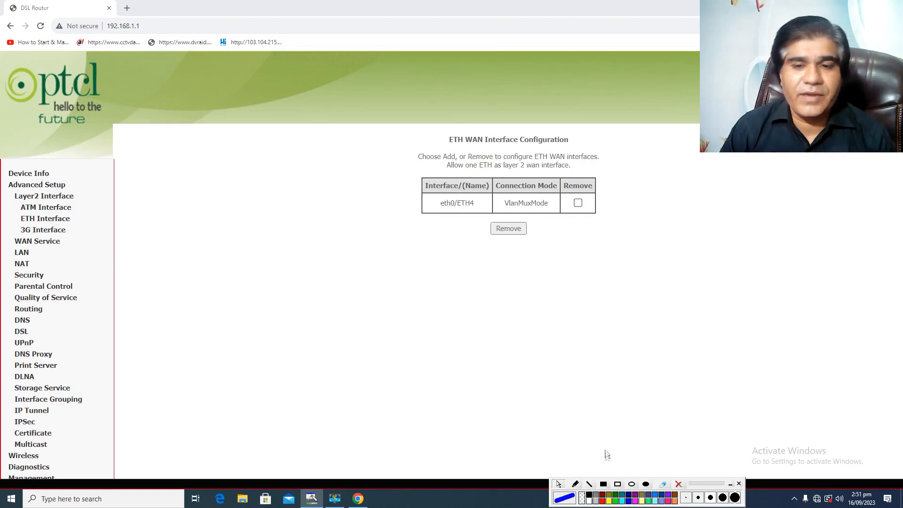
Outline WAN Service with a blue rectangle and start adding a WAN service on the eth0/ETH4 interface.
{"action": "left_click_drag", "start_coordinate": [4, 230], "coordinate": [74, 251]}
{"action": "left_click", "coordinate": [558, 484]}
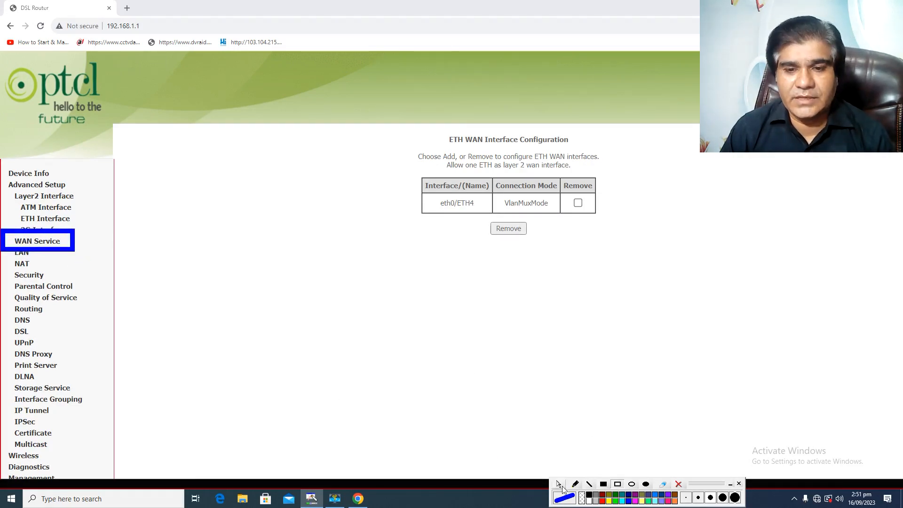
{"action": "left_click", "coordinate": [43, 241]}
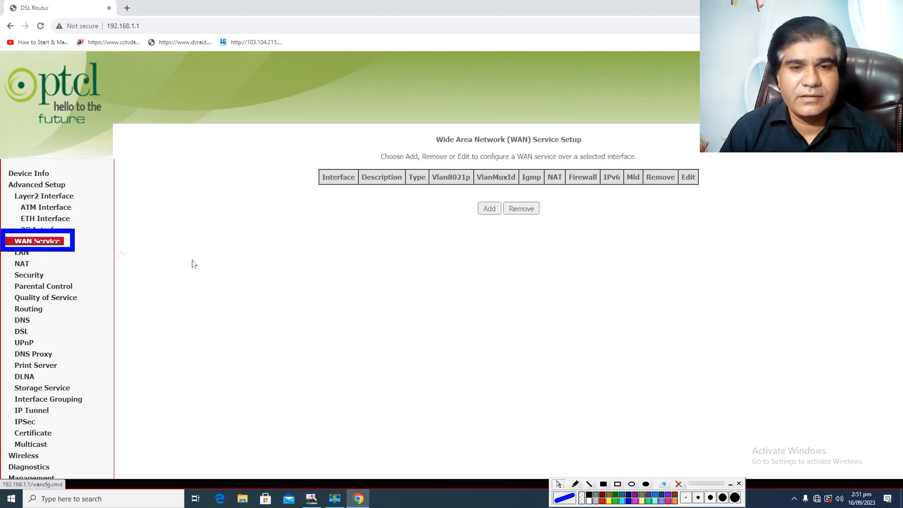
{"action": "left_click", "coordinate": [490, 210]}
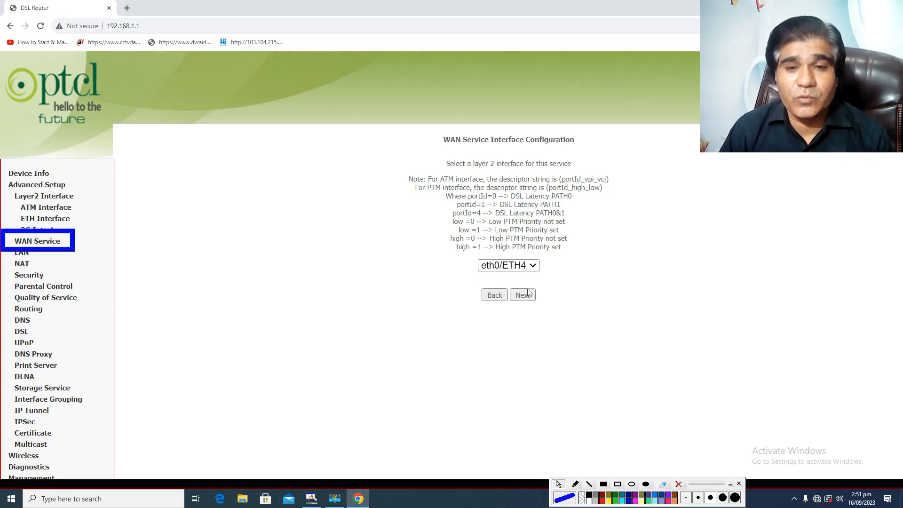
{"action": "left_click", "coordinate": [523, 295]}
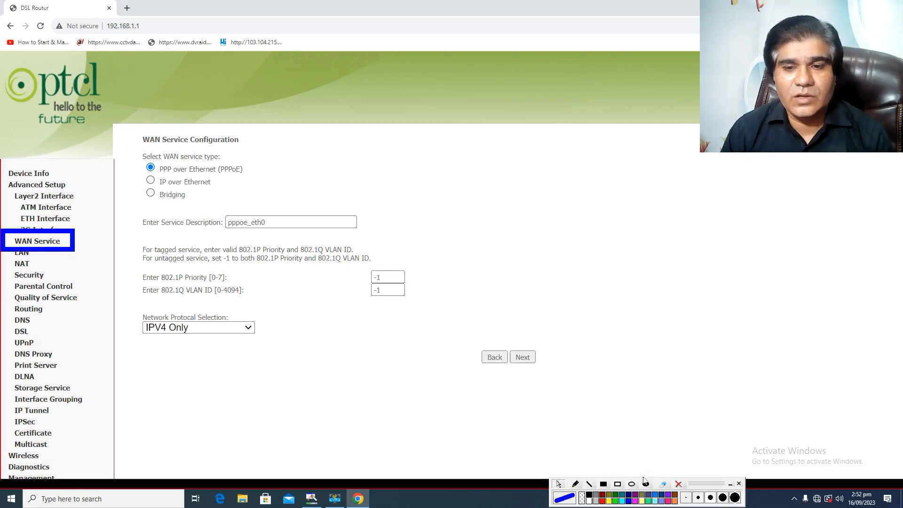
Draw a blue rectangle annotation around the PPP over Ethernet (PPPoE) service type option.
{"action": "left_click", "coordinate": [618, 484]}
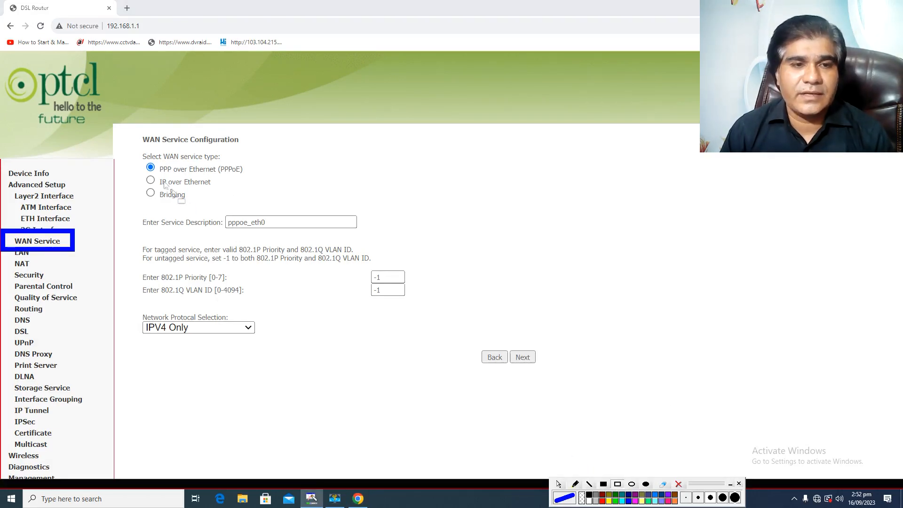
{"action": "left_click_drag", "start_coordinate": [138, 151], "coordinate": [248, 179]}
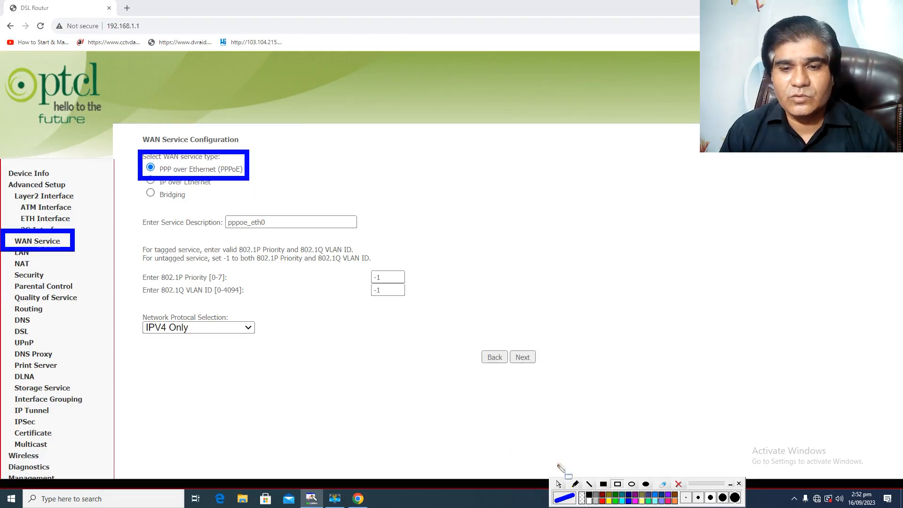
Continue with the PPPoE service type to the PPP credentials page and clear the blue annotations.
{"action": "left_click", "coordinate": [558, 485]}
{"action": "left_click", "coordinate": [522, 358]}
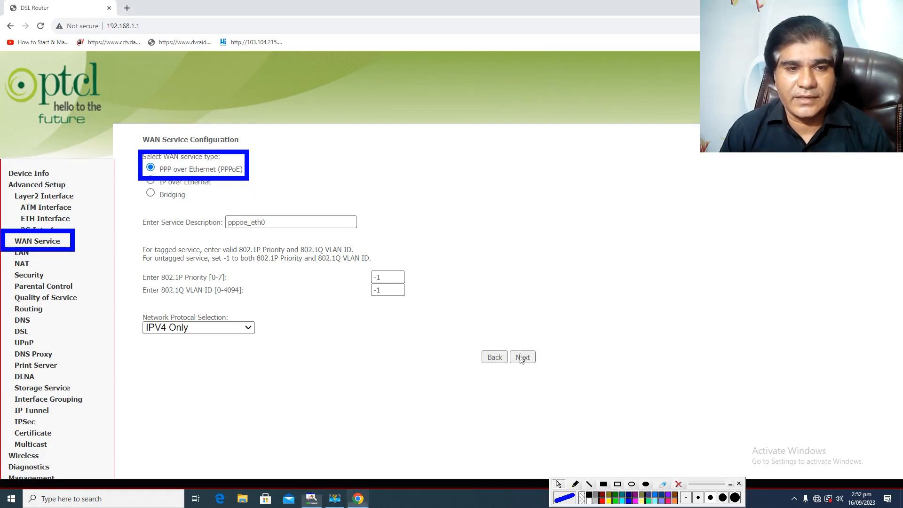
{"action": "left_click", "coordinate": [678, 484]}
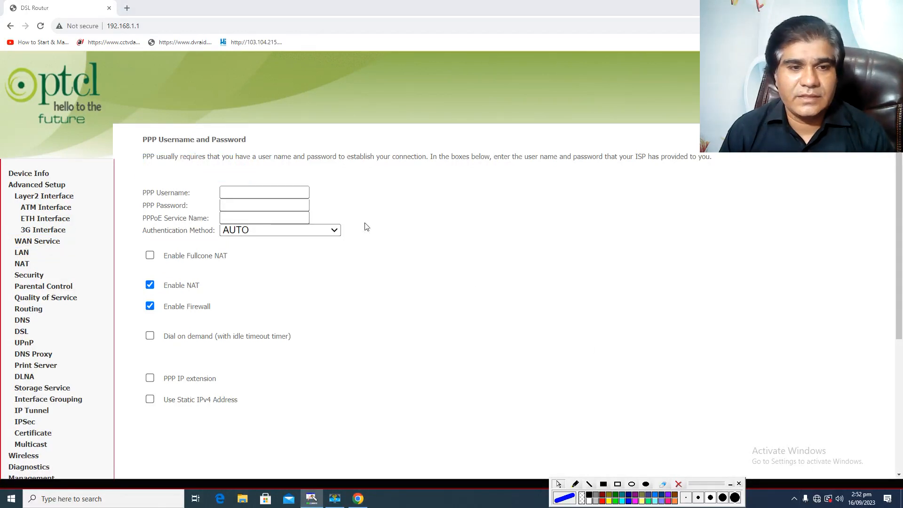
Enter shop as the PPP username and fill in the PPP password for the PPPoE connection.
{"action": "left_click", "coordinate": [248, 190]}
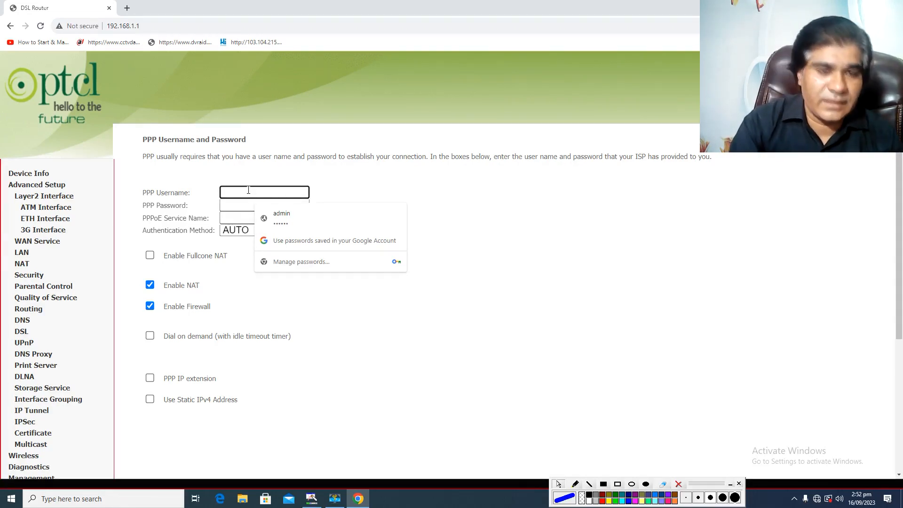
{"action": "type", "text": "sh"}
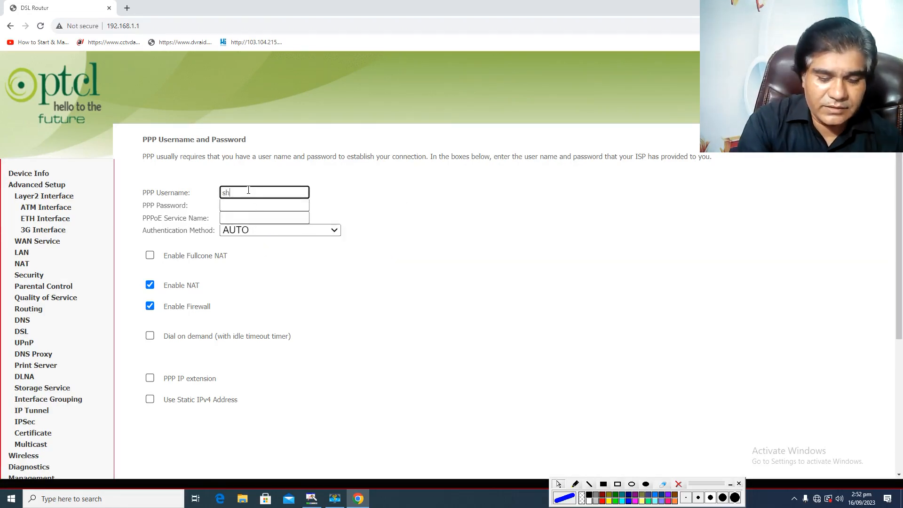
{"action": "left_click", "coordinate": [262, 206]}
{"action": "type", "text": "s"}
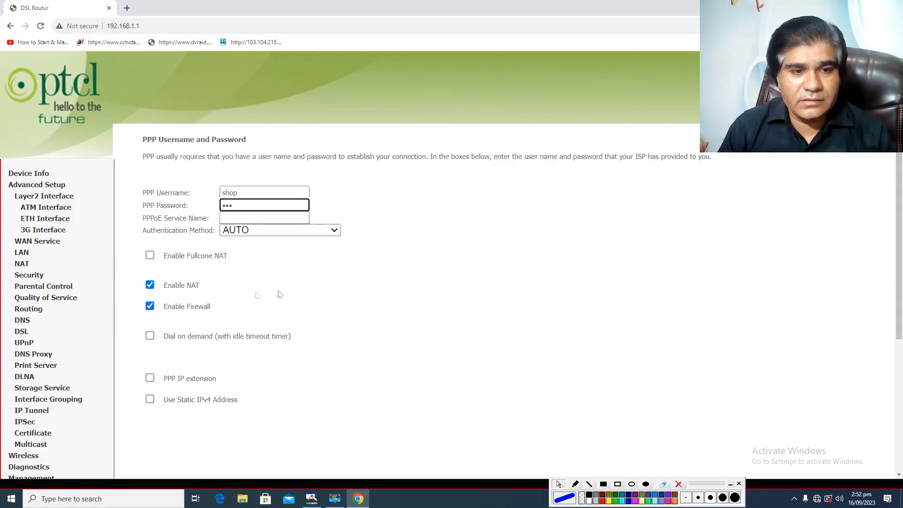
{"action": "scroll", "coordinate": [280, 292], "scroll_direction": "down", "scroll_amount": 1}
{"action": "scroll", "coordinate": [324, 240], "scroll_direction": "down", "scroll_amount": 4}
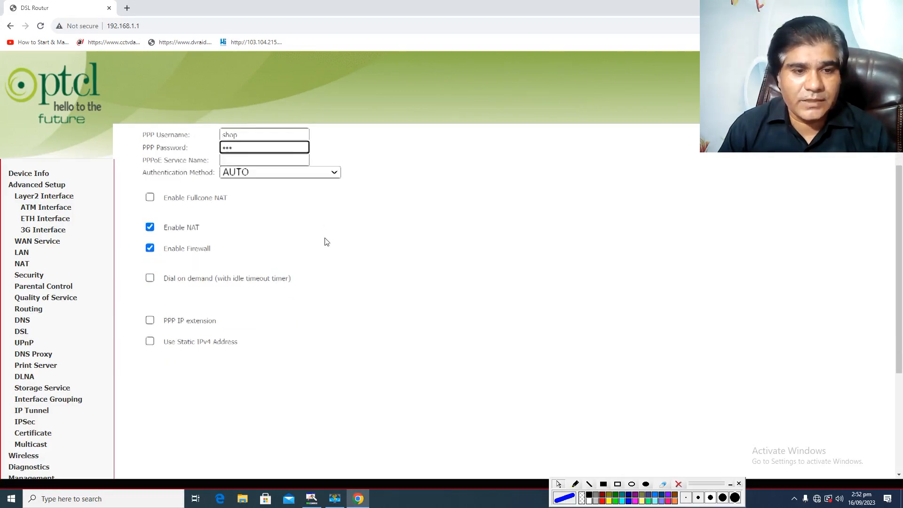
{"action": "scroll", "coordinate": [328, 245], "scroll_direction": "up", "scroll_amount": 5}
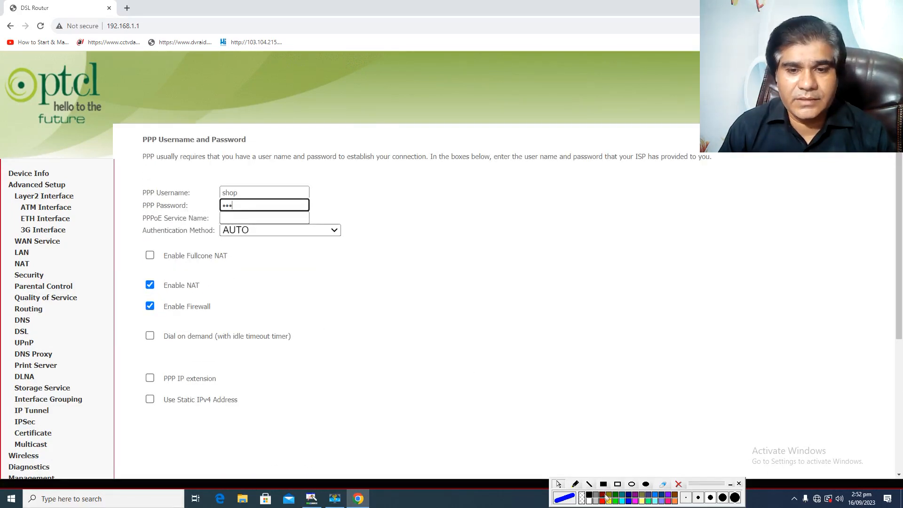
Outline the Enable NAT and Enable Firewall options with blue rectangles and clear the annotations.
{"action": "left_click", "coordinate": [618, 483]}
{"action": "left_click_drag", "start_coordinate": [135, 269], "coordinate": [208, 293]}
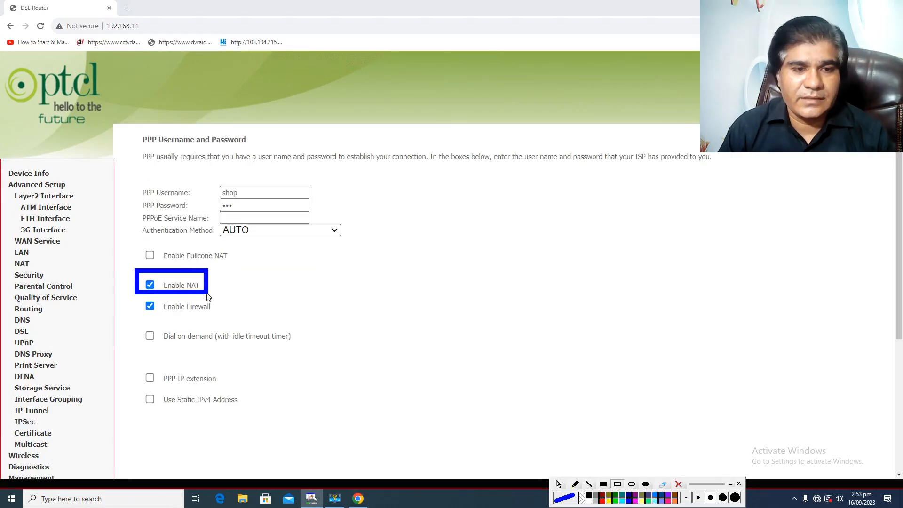
{"action": "left_click_drag", "start_coordinate": [142, 297], "coordinate": [224, 319]}
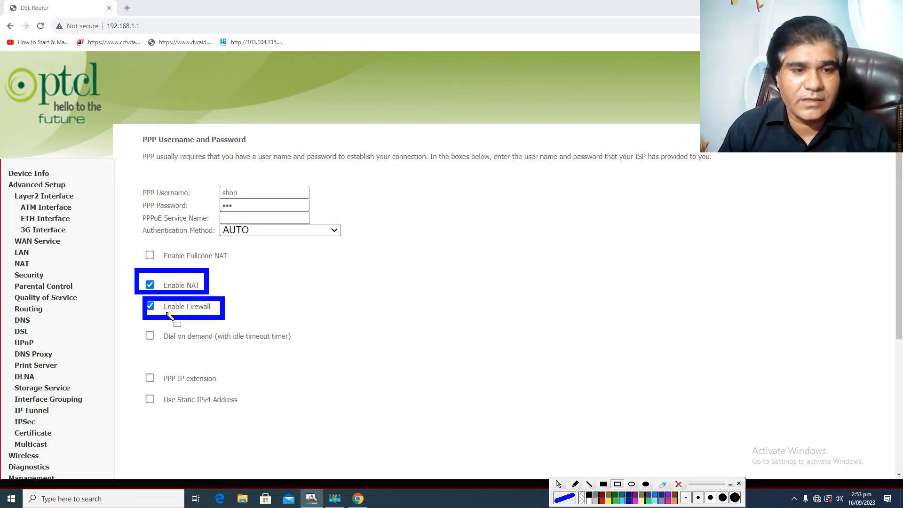
{"action": "left_click_drag", "start_coordinate": [211, 281], "coordinate": [233, 285]}
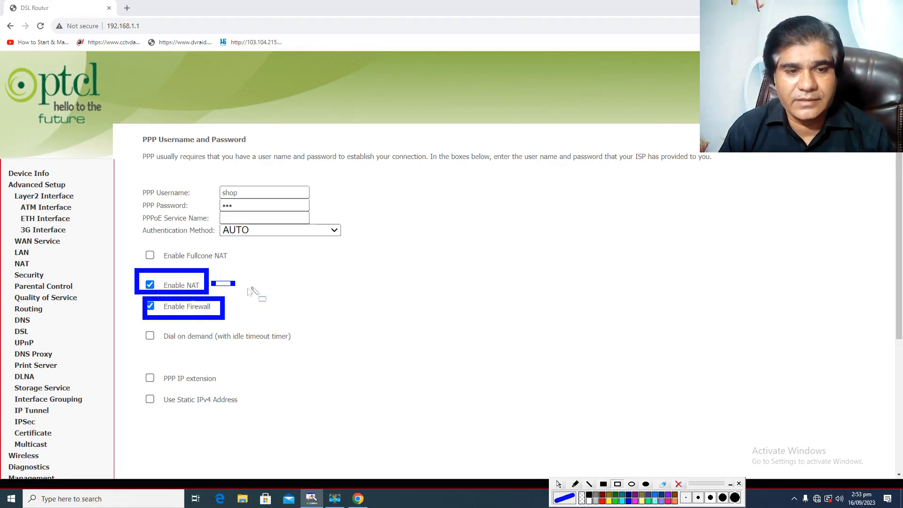
{"action": "left_click", "coordinate": [678, 483]}
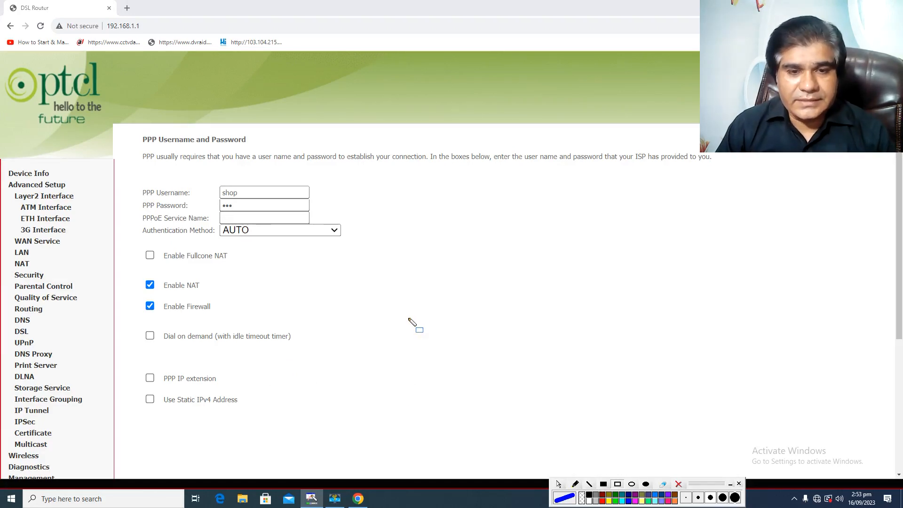
{"action": "left_click", "coordinate": [558, 484]}
Enable Bridge PPPoE Frames Between WAN and Local Ports, marking the option with a temporary blue rectangle.
{"action": "scroll", "coordinate": [369, 233], "scroll_direction": "down", "scroll_amount": 5}
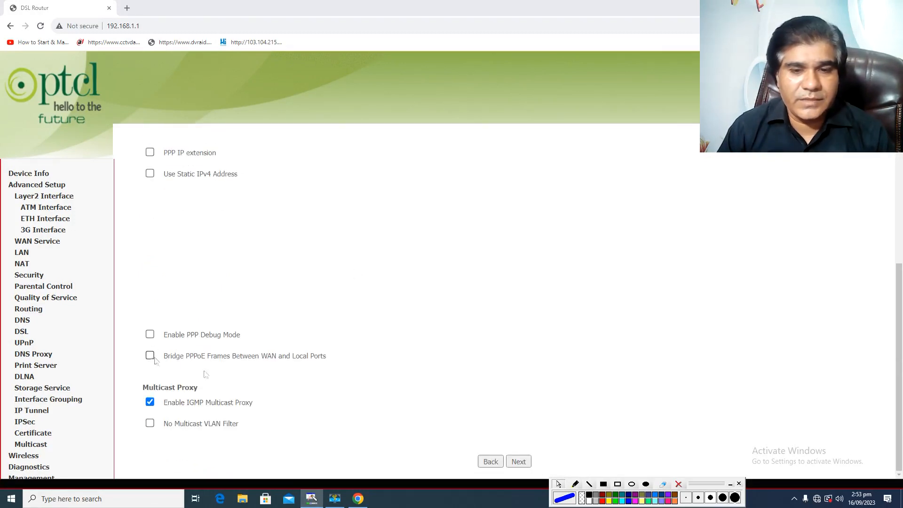
{"action": "left_click", "coordinate": [617, 484]}
{"action": "mouse_move", "coordinate": [131, 343]}
{"action": "left_mouse_down"}
{"action": "mouse_move", "coordinate": [346, 380]}
{"action": "mouse_move", "coordinate": [338, 371]}
{"action": "left_mouse_up"}
{"action": "left_click", "coordinate": [558, 484]}
{"action": "left_click", "coordinate": [150, 356]}
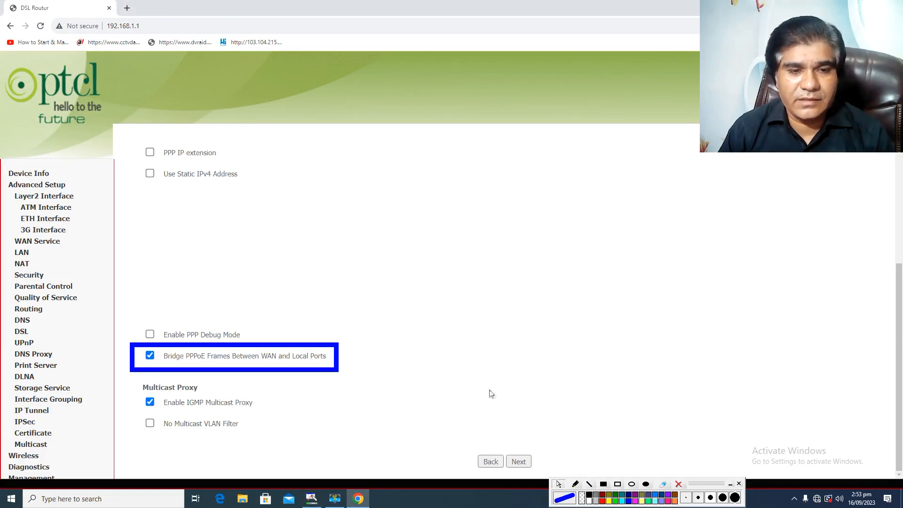
{"action": "left_click", "coordinate": [678, 484]}
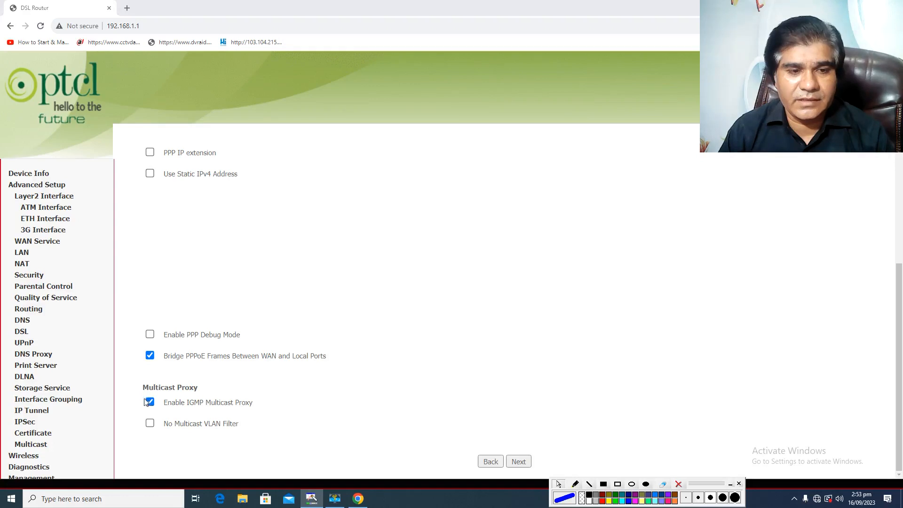
Proceed to the WAN setup summary, declining to save the password and keeping ppp0.1 as default gateway and DNS server interface.
{"action": "left_click", "coordinate": [522, 462]}
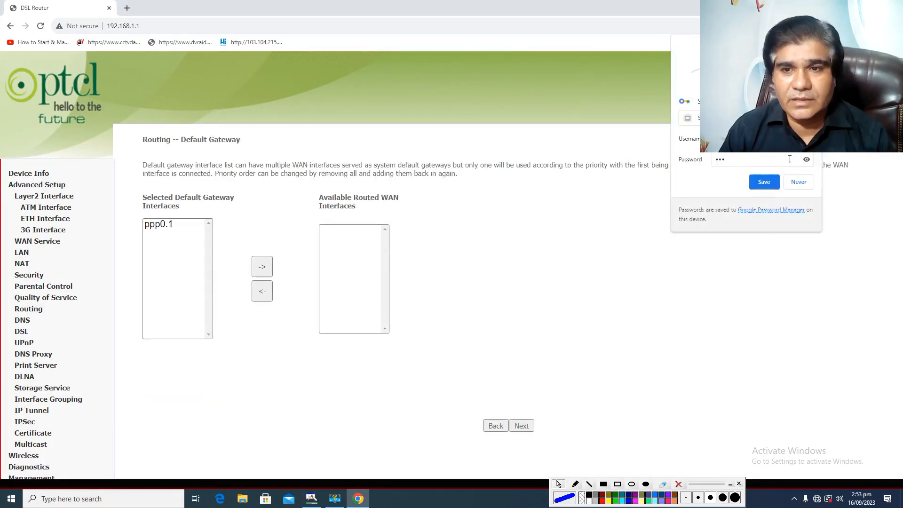
{"action": "left_click", "coordinate": [798, 182]}
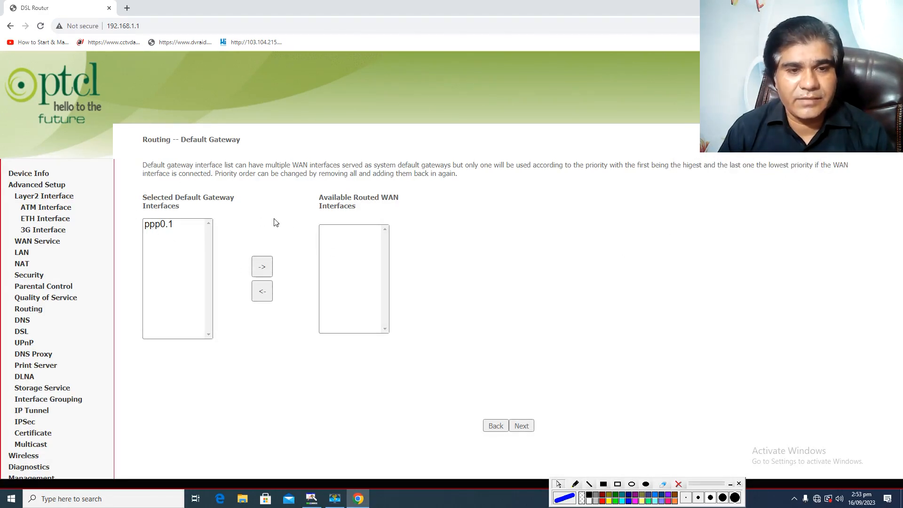
{"action": "left_click", "coordinate": [521, 426]}
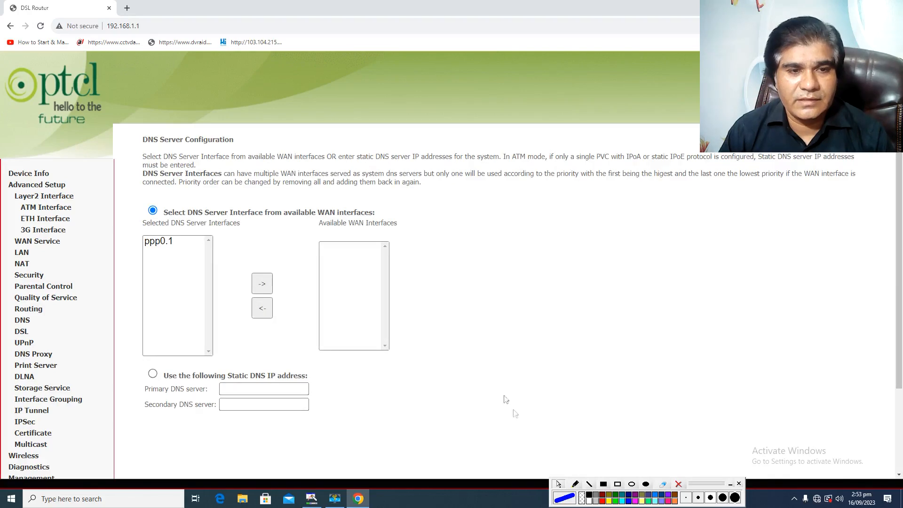
{"action": "scroll", "coordinate": [342, 233], "scroll_direction": "down", "scroll_amount": 3}
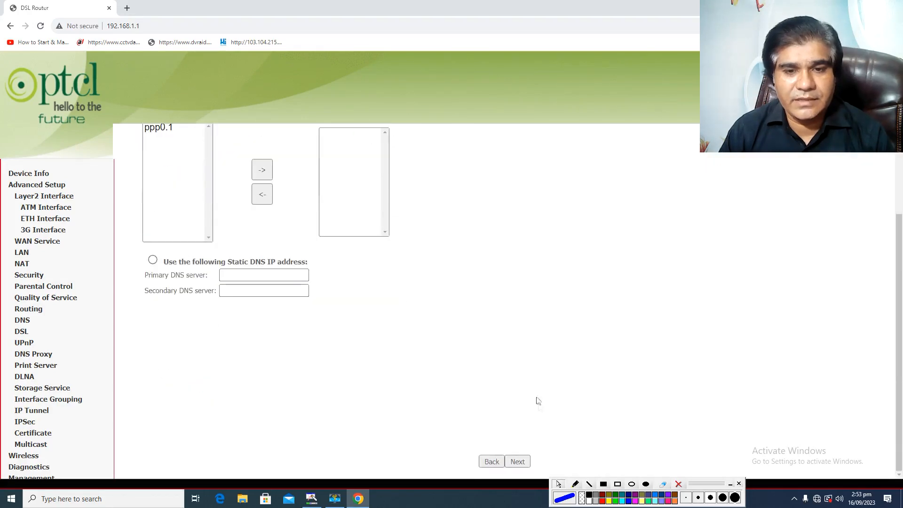
{"action": "left_click", "coordinate": [517, 461]}
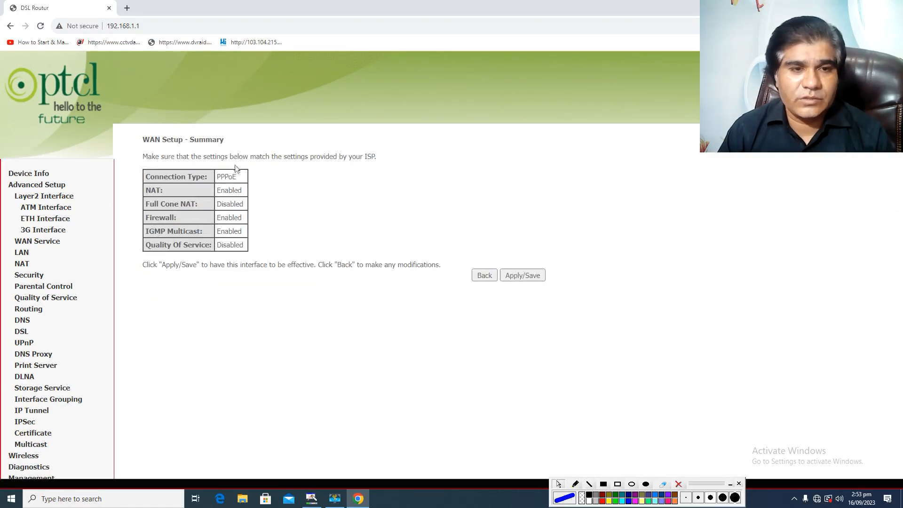
Mark the WAN setup summary table with a temporary blue rectangle and apply and save the PPPoE service.
{"action": "left_click", "coordinate": [618, 483]}
{"action": "mouse_move", "coordinate": [132, 159]}
{"action": "left_mouse_down"}
{"action": "mouse_move", "coordinate": [271, 227]}
{"action": "mouse_move", "coordinate": [280, 265]}
{"action": "left_mouse_up"}
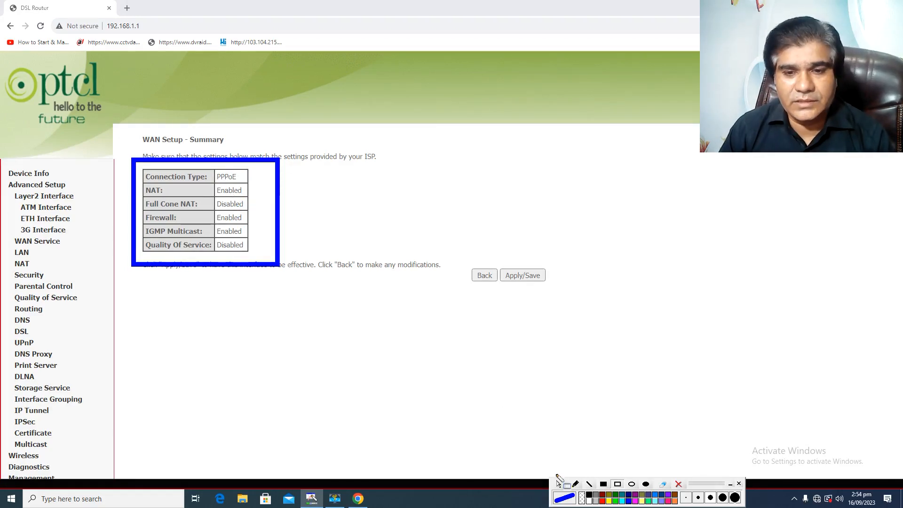
{"action": "left_click", "coordinate": [678, 484]}
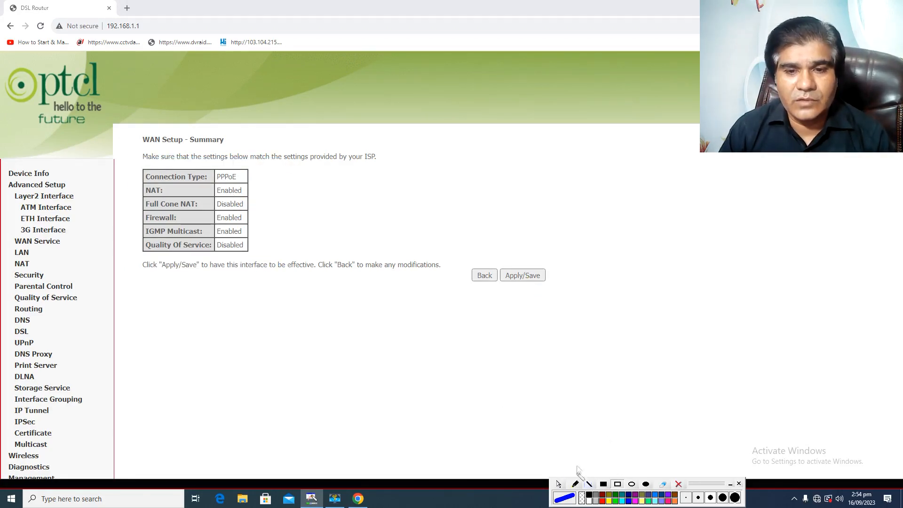
{"action": "left_click", "coordinate": [527, 276]}
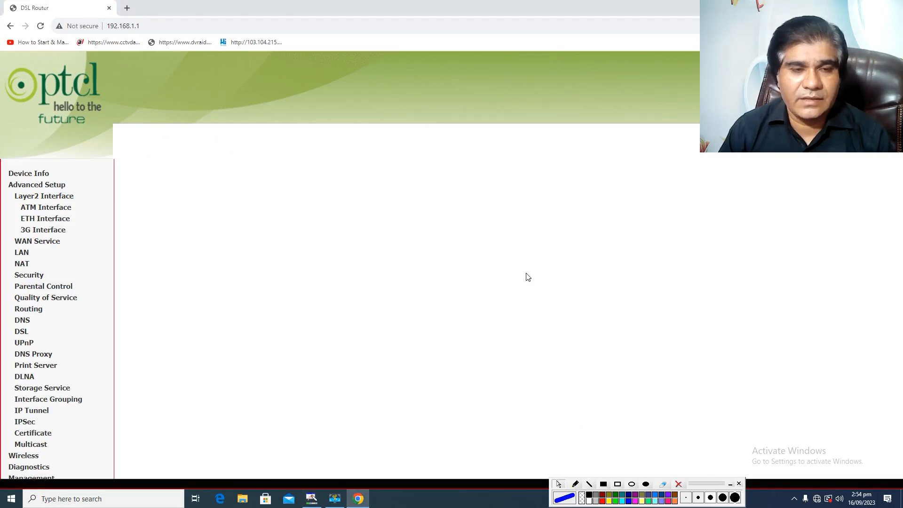